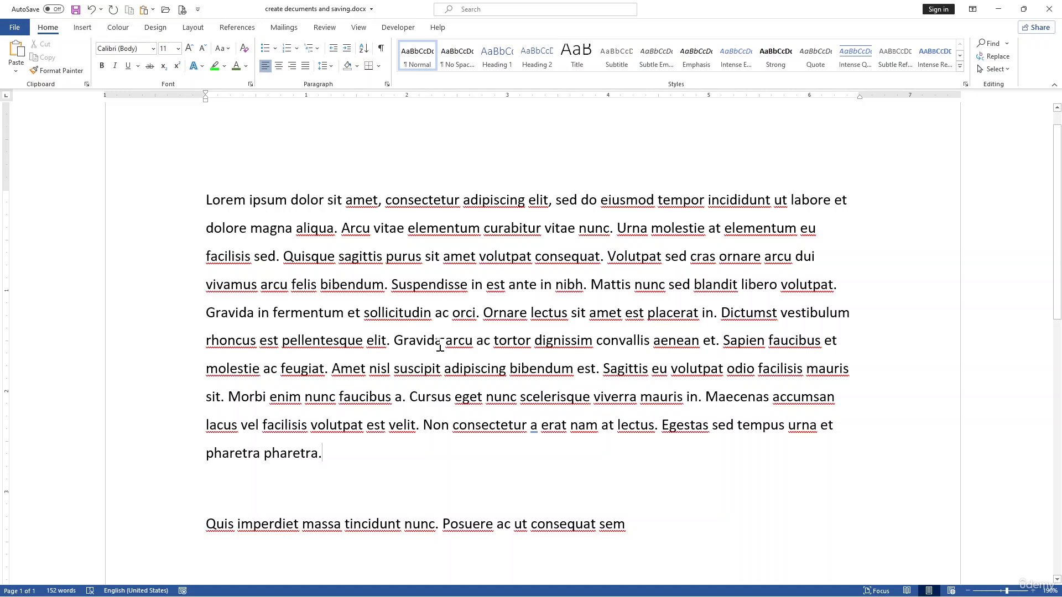
Open the custom margins settings for the document.
ctrl+scroll(434, 349, down, 4)
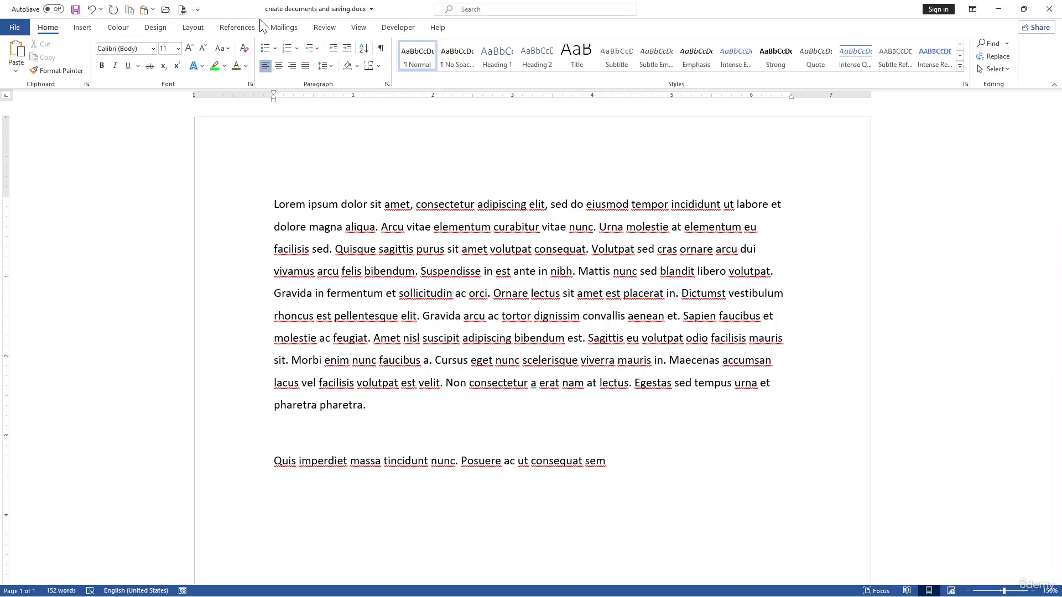
click(201, 31)
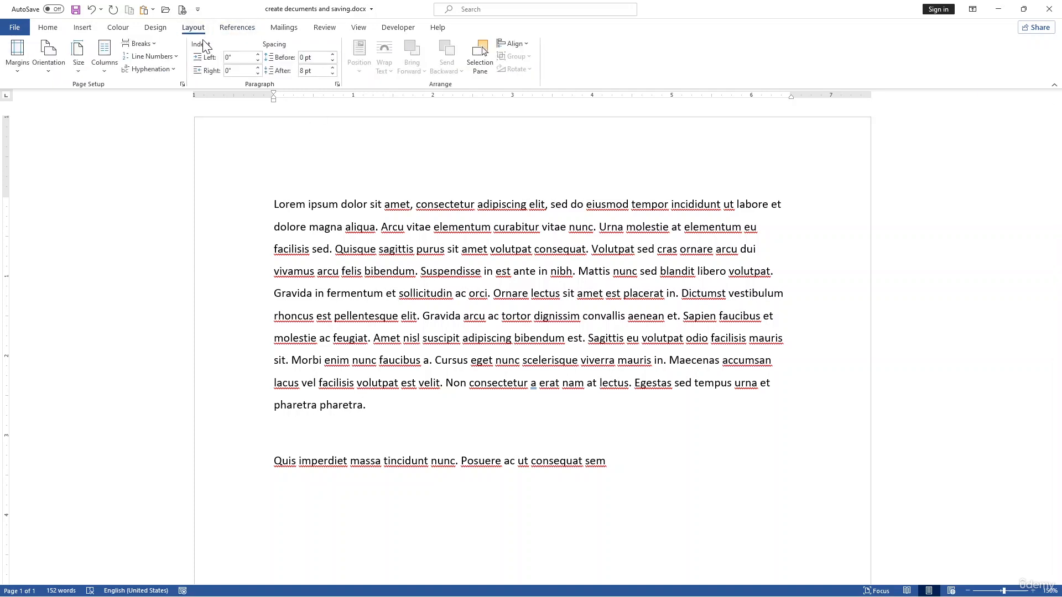
click(27, 77)
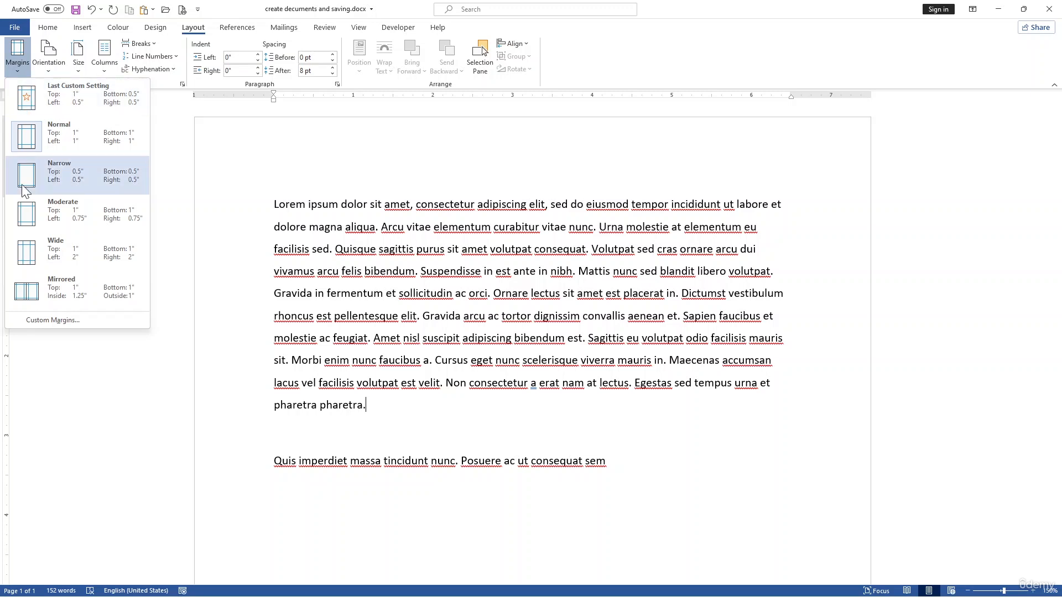
click(44, 320)
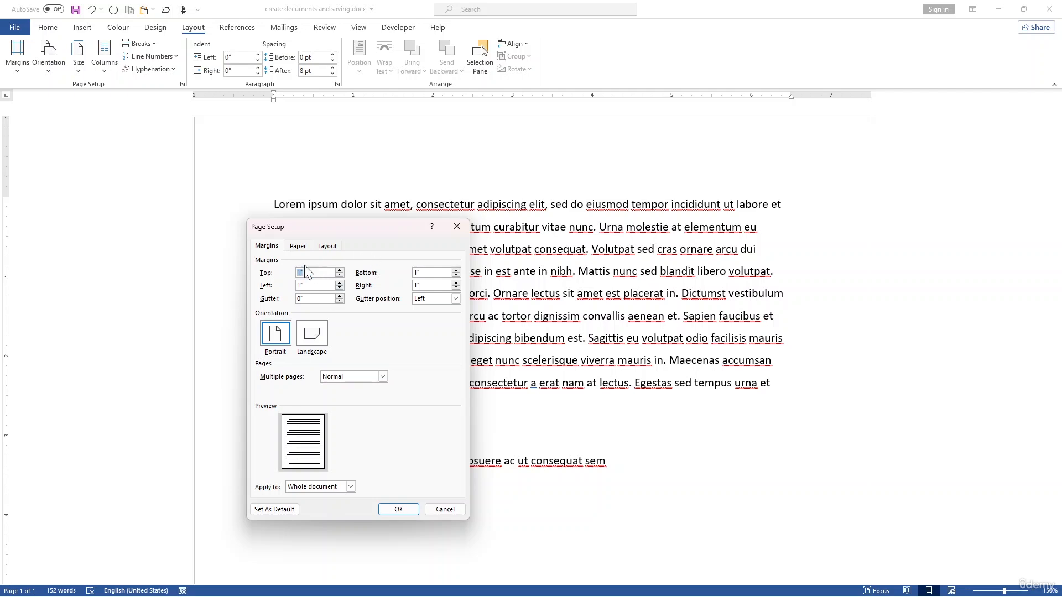
click(384, 376)
click(384, 376)
click(305, 340)
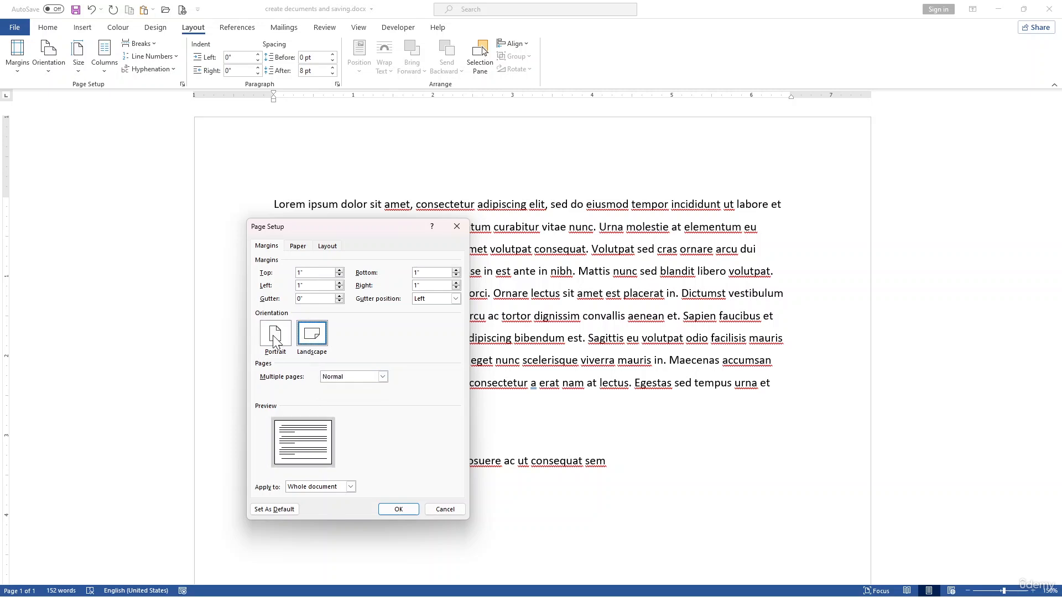
click(274, 338)
click(340, 271)
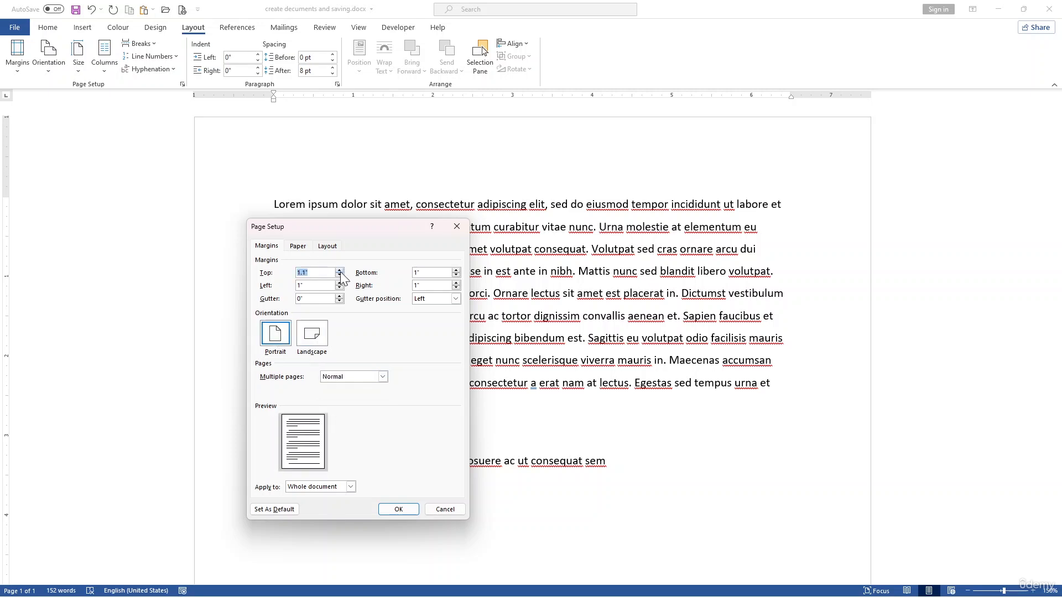
click(340, 276)
Set the page orientation to Landscape for the whole document and apply the page setup.
click(319, 341)
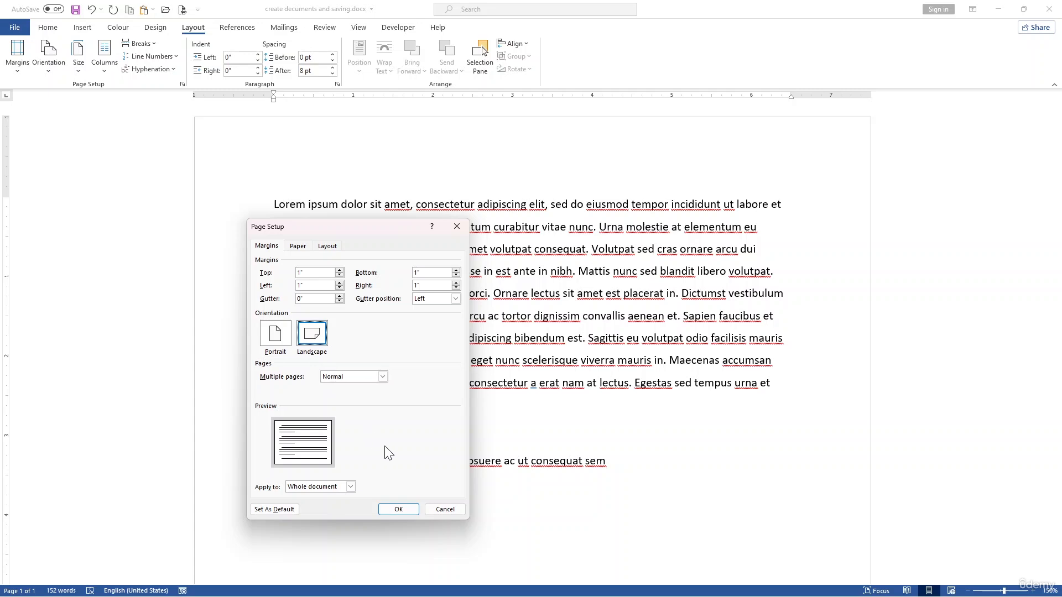
click(407, 509)
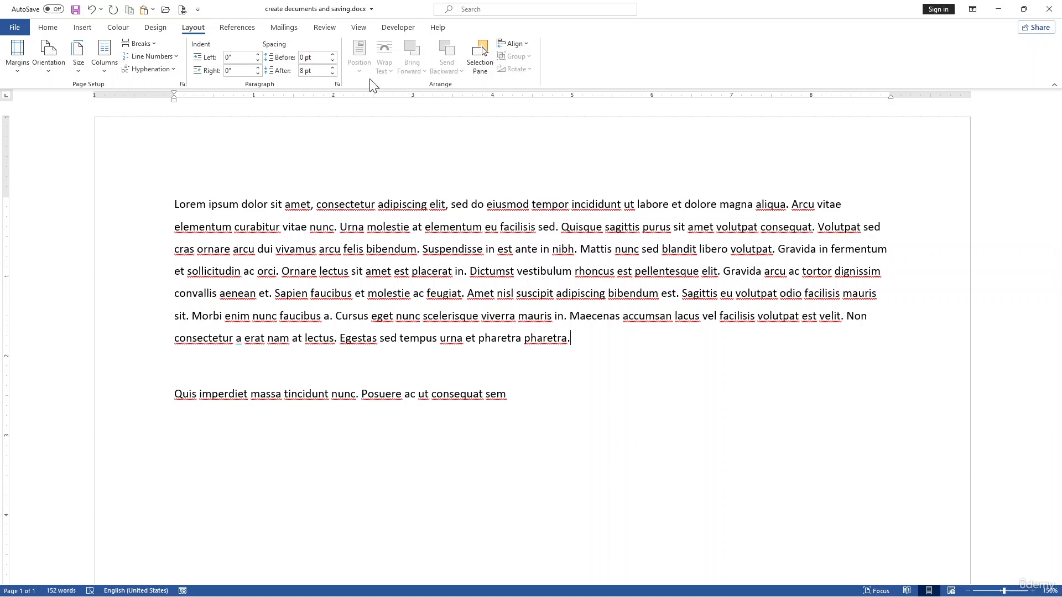
Insert the built-in Blank (Three Columns) header on the page.
double_click(387, 142)
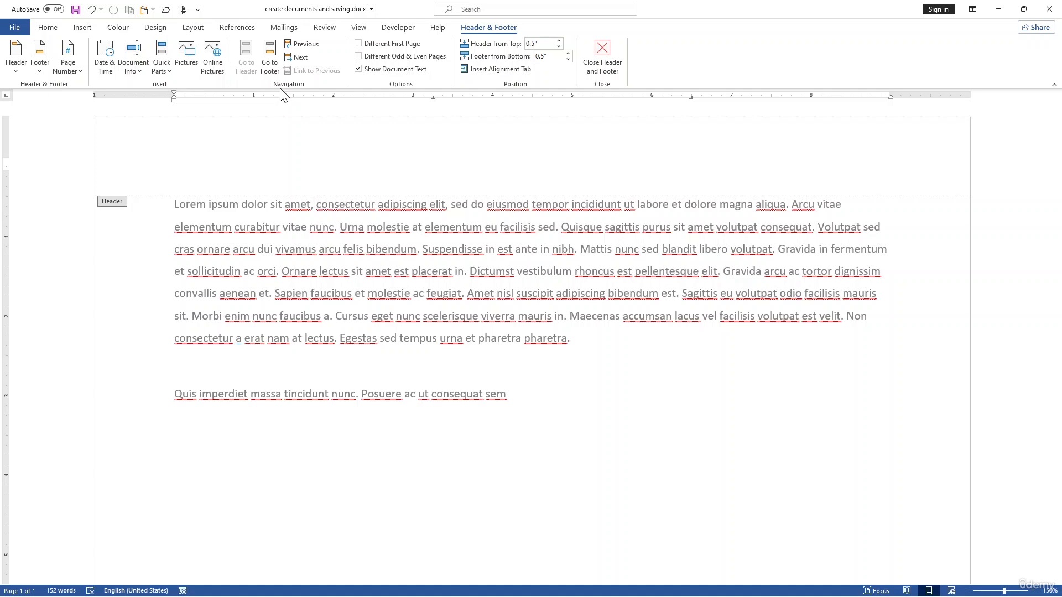
click(15, 72)
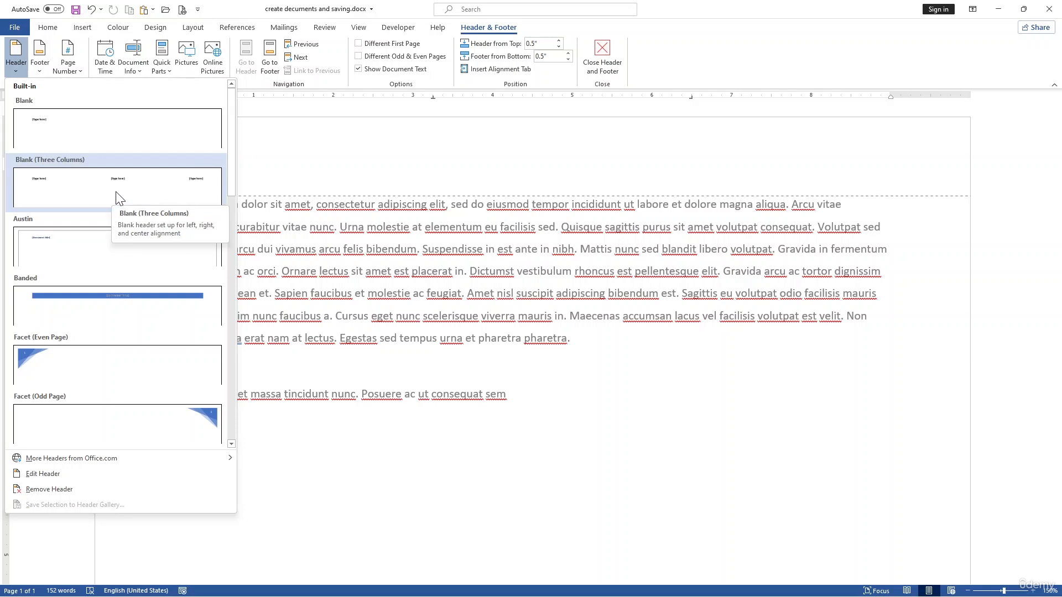
click(109, 197)
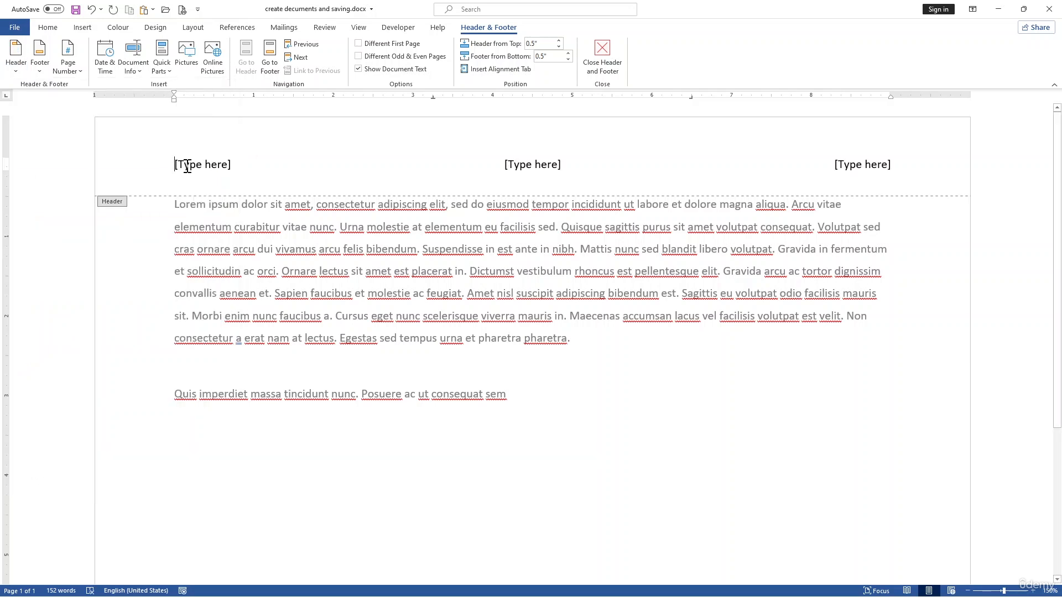
Fill the header's left placeholder with "Company" and its centre placeholder with "title".
click(187, 165)
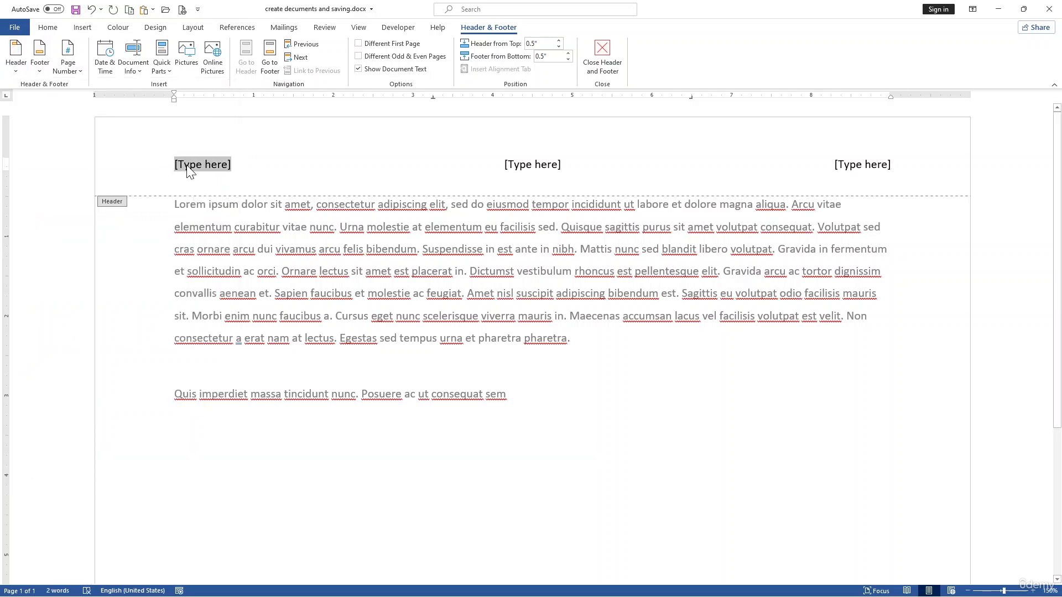
text(compan)
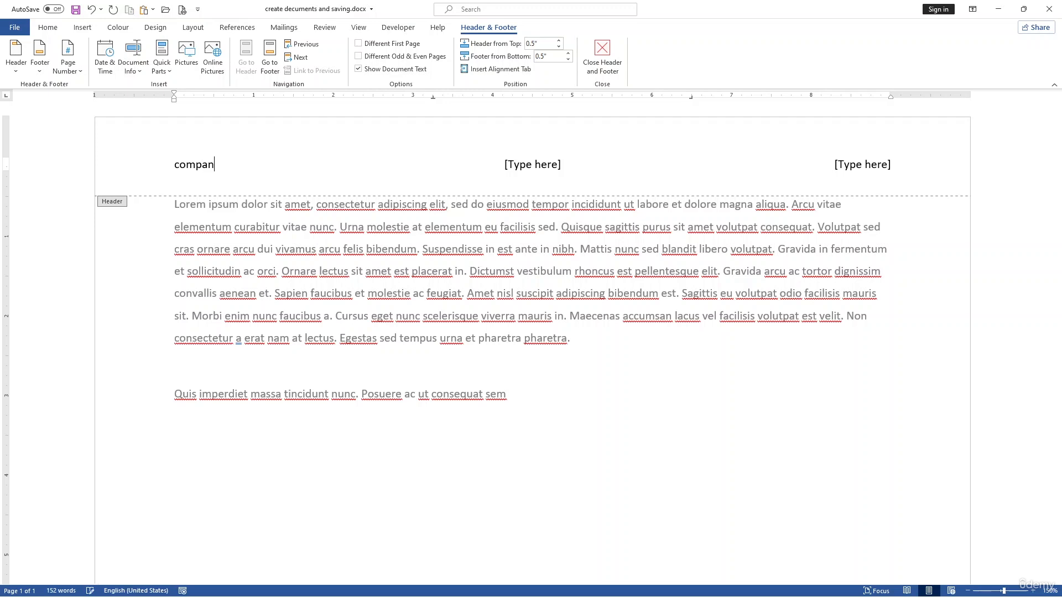
text(y)
click(529, 151)
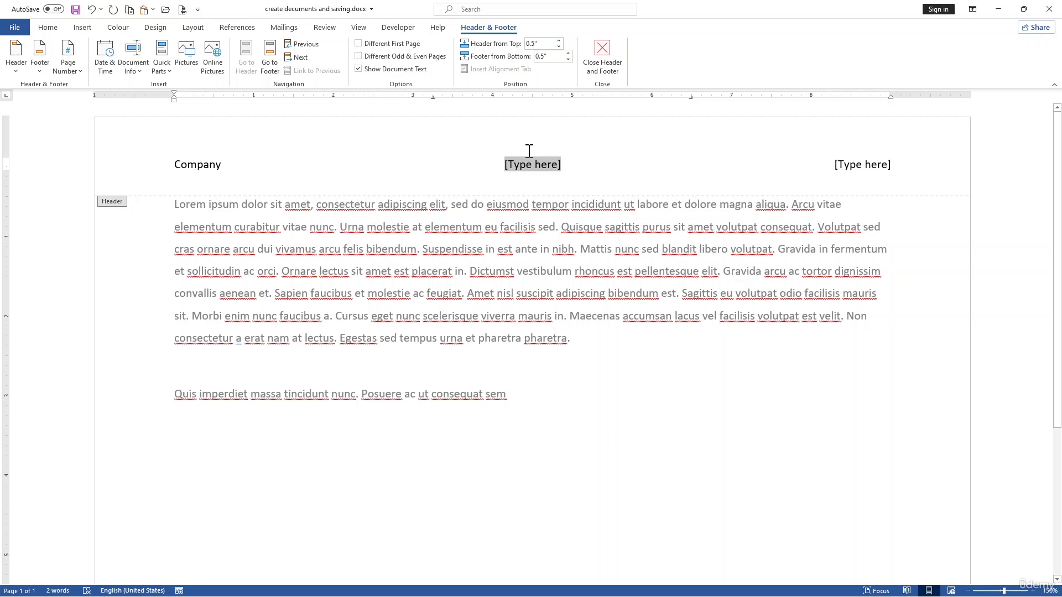
text(tit)
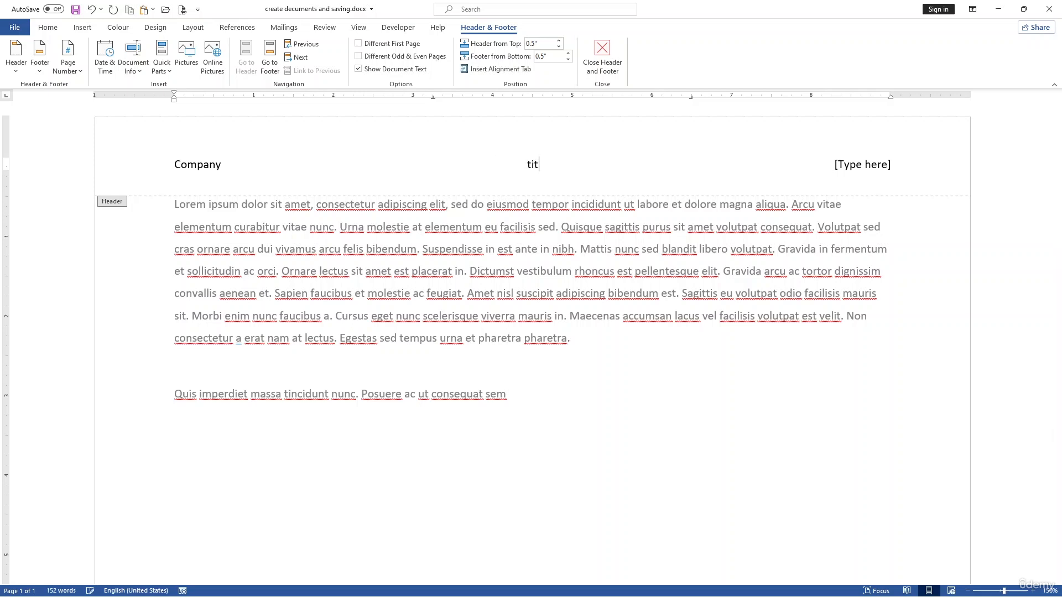
text(le)
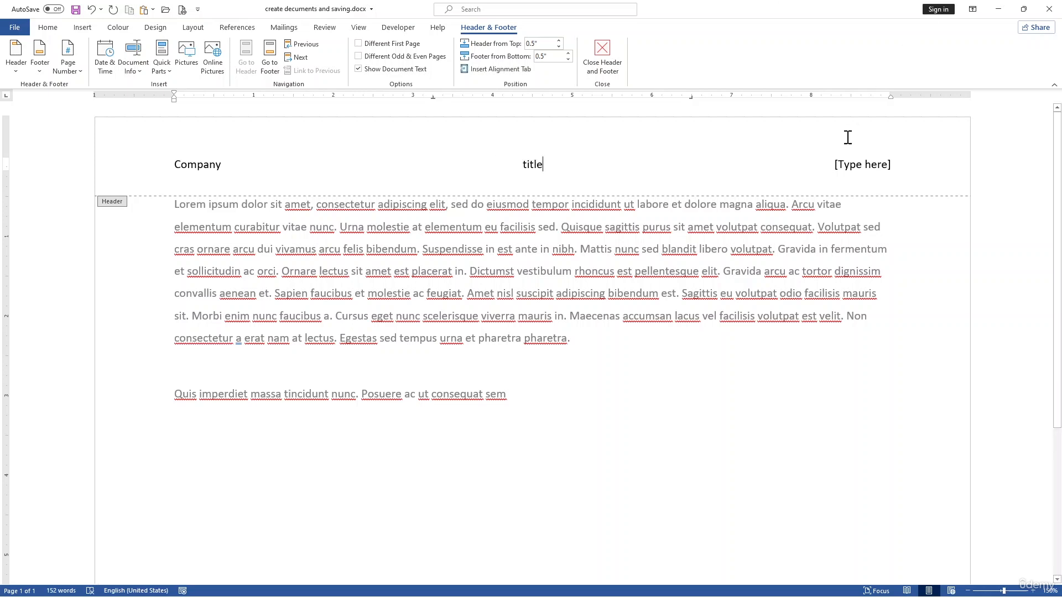
Replace the header's right placeholder with the picture "brown orange minimalist flying bird logo design.png" from the Downloads folder.
click(775, 147)
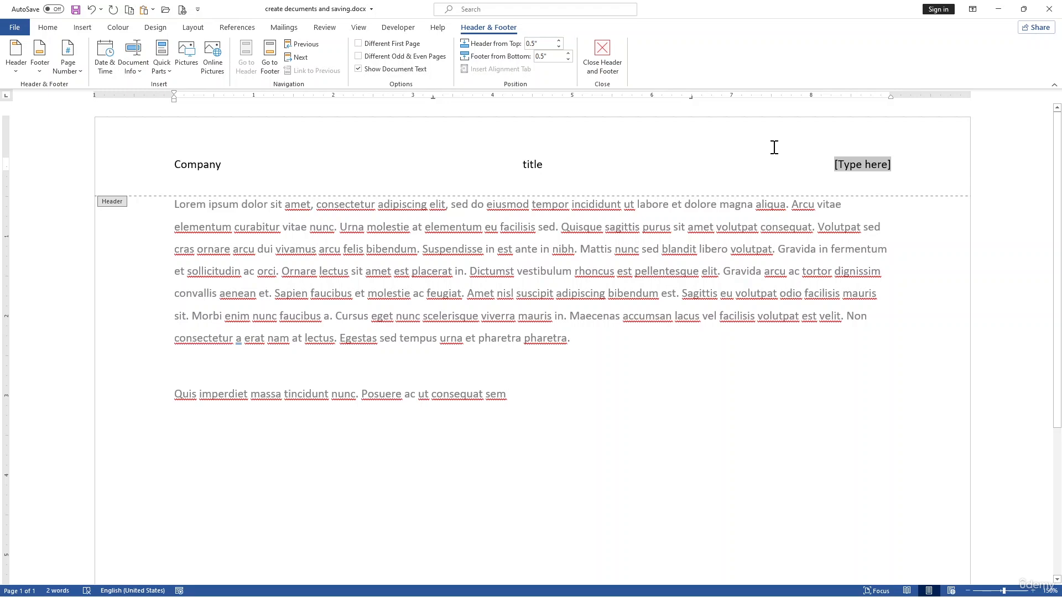
key(Delete)
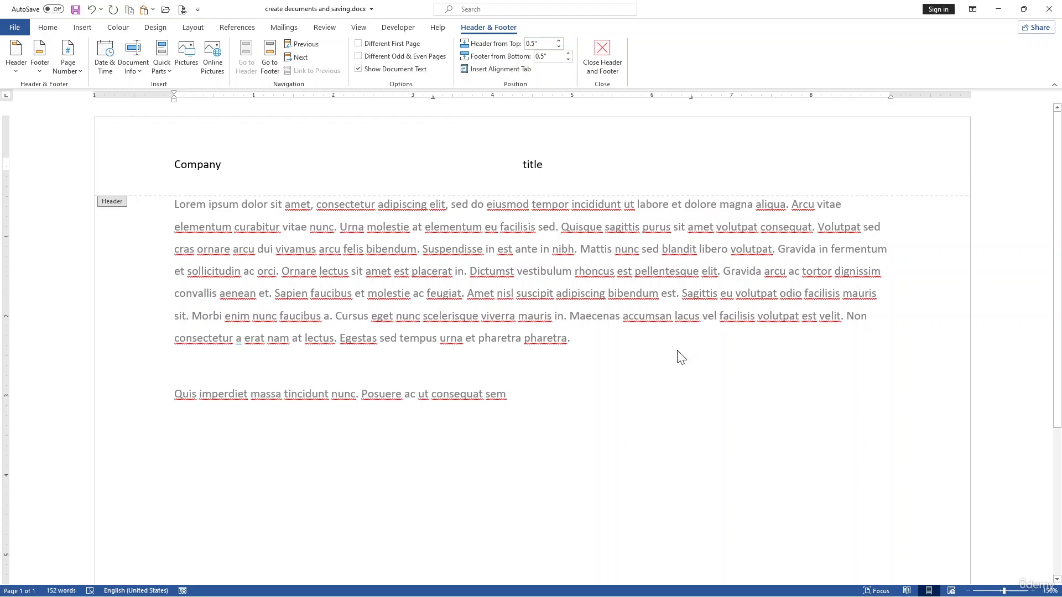
scroll(529, 323, down, 3)
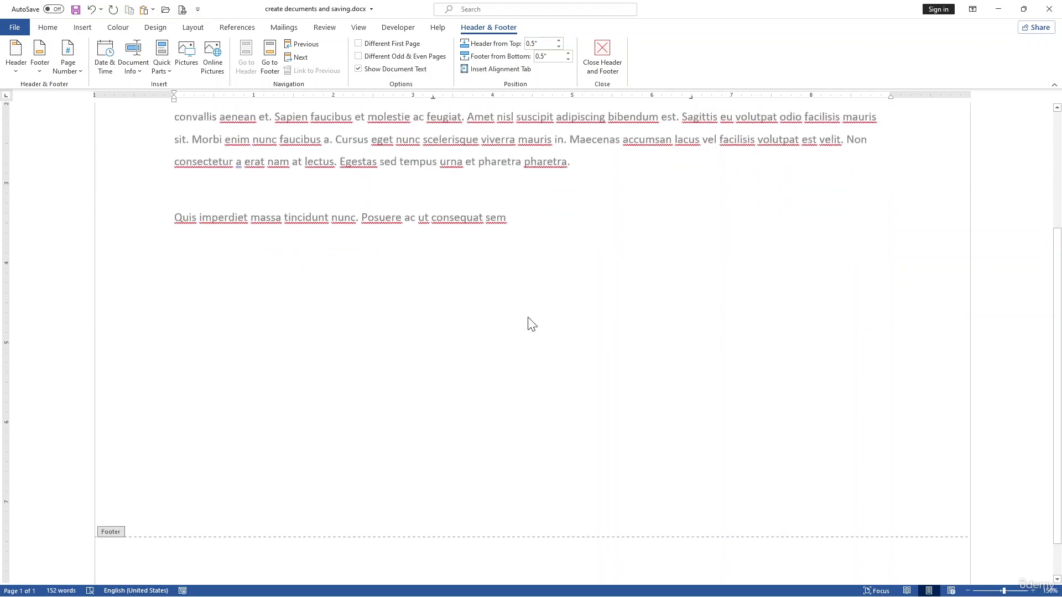
scroll(530, 323, up, 3)
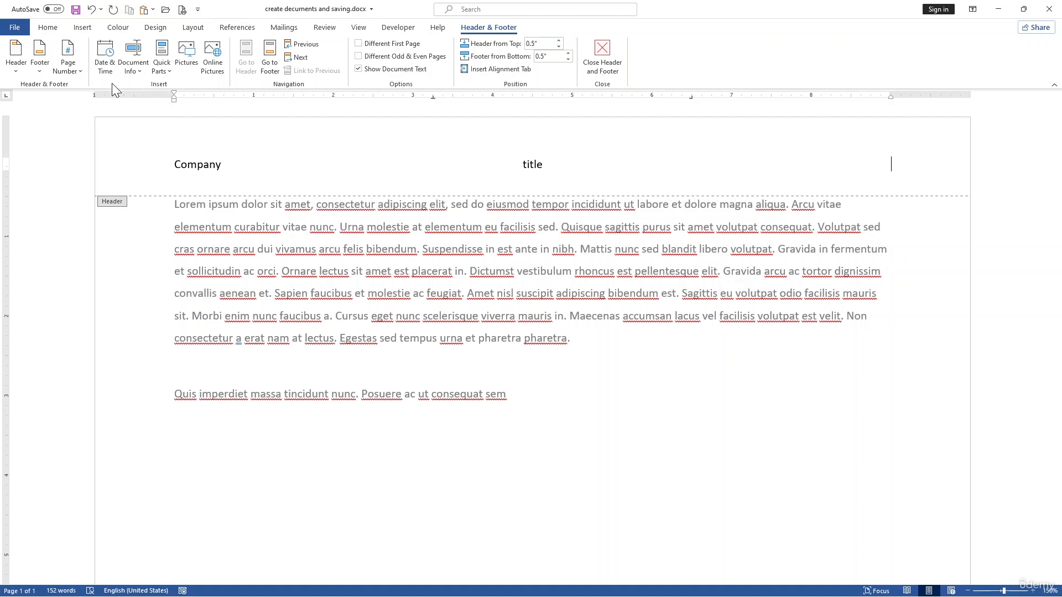
click(187, 61)
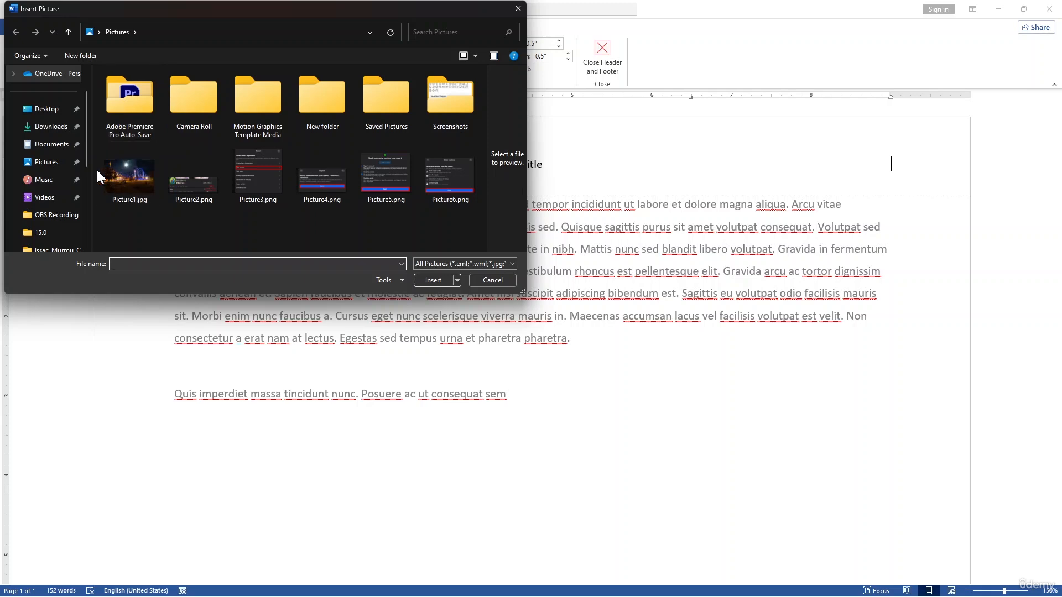
click(51, 131)
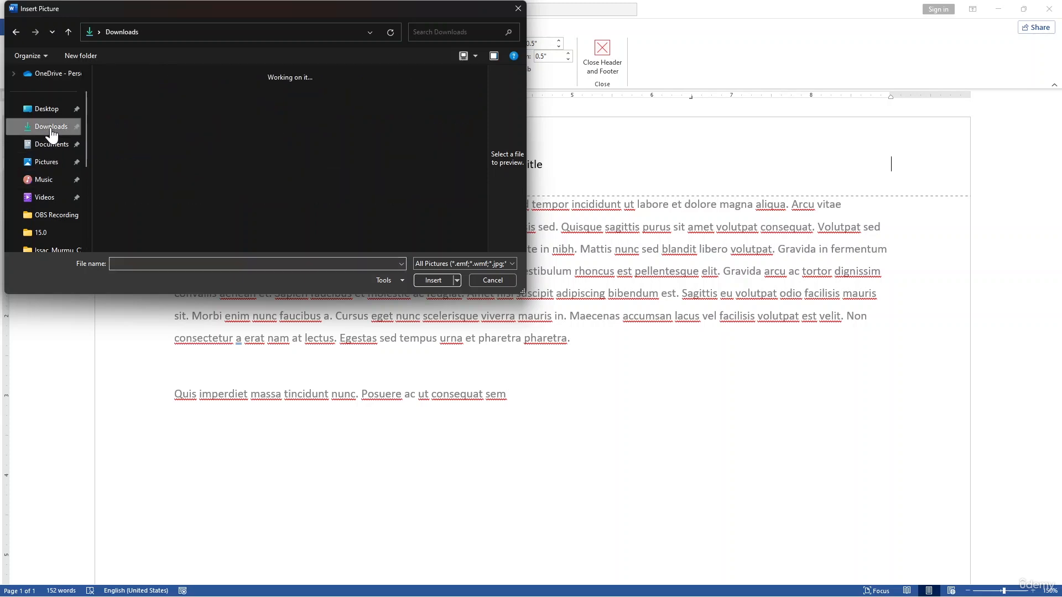
click(115, 184)
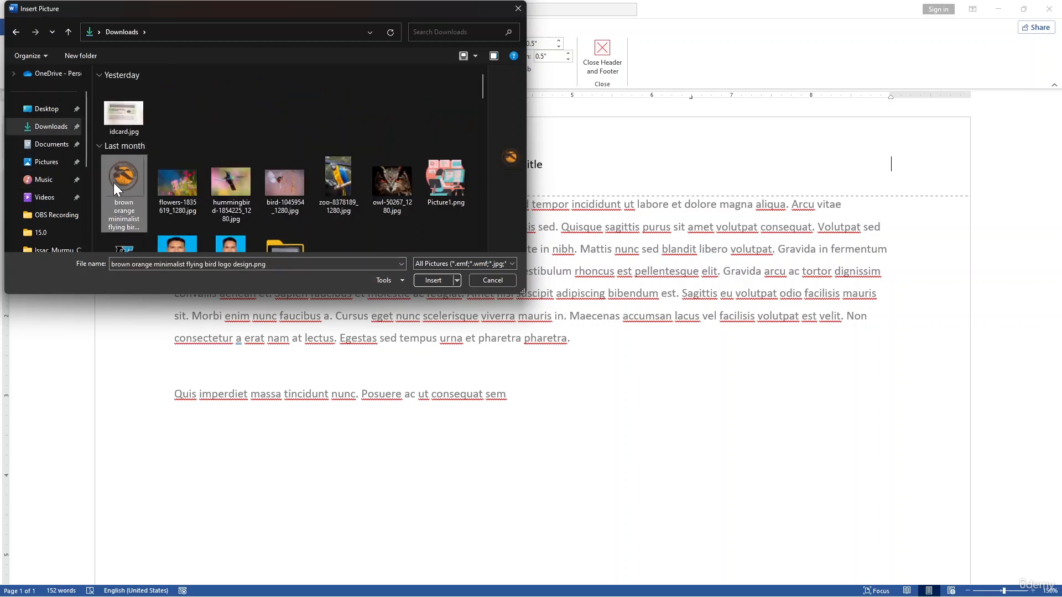
click(428, 280)
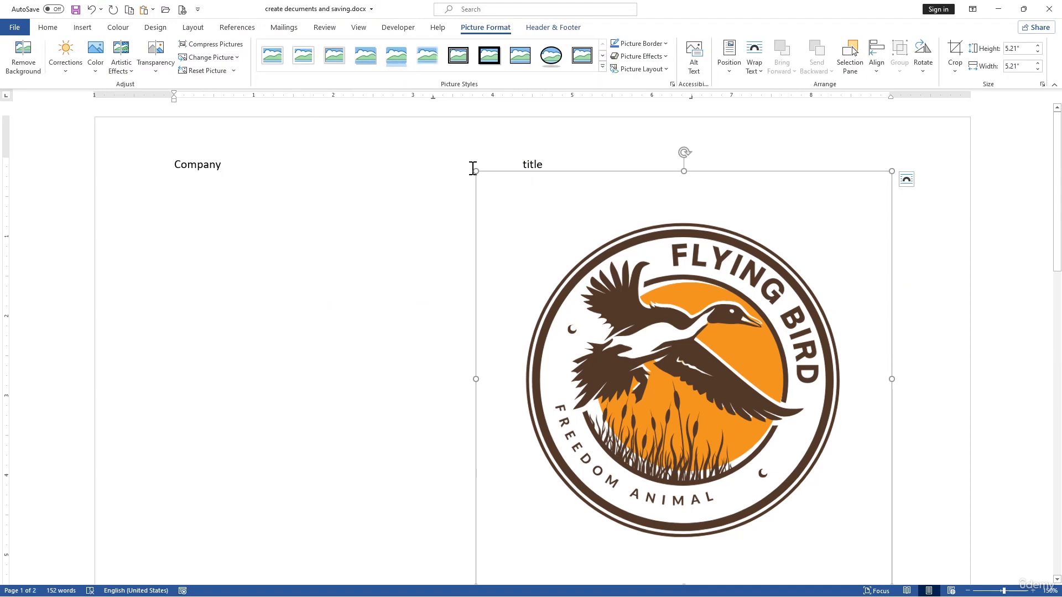
Shrink the header logo to about 1.99" square and set its text wrapping to Through.
drag(475, 171, 695, 391)
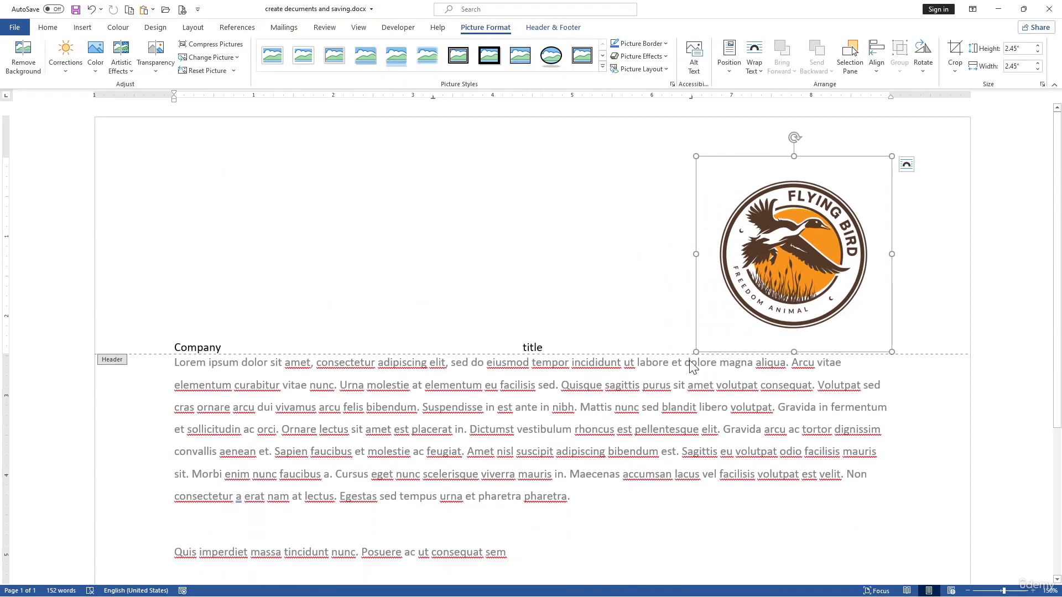
drag(696, 352, 732, 315)
click(753, 73)
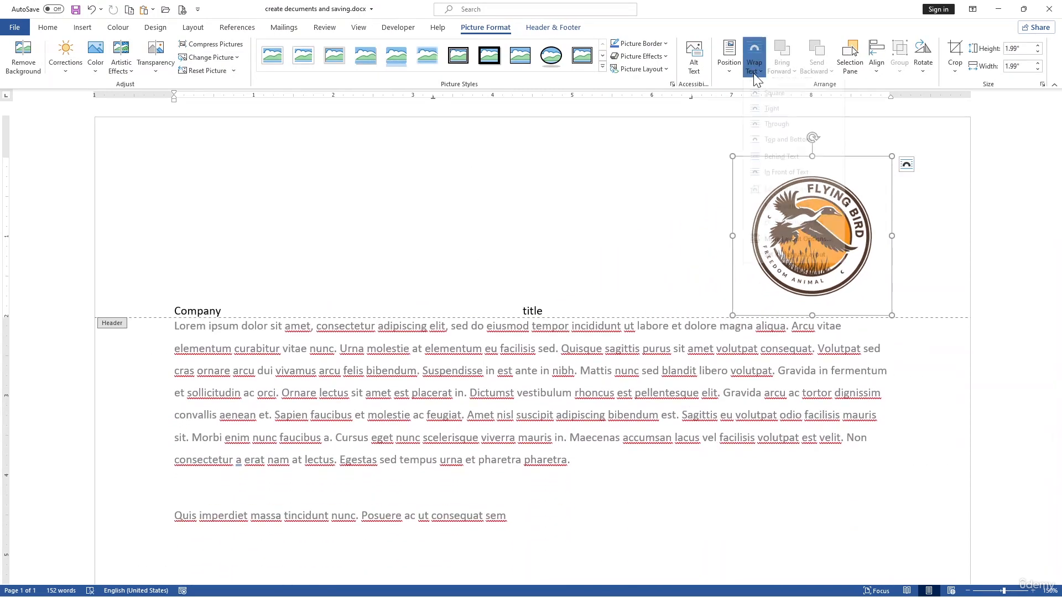
click(763, 121)
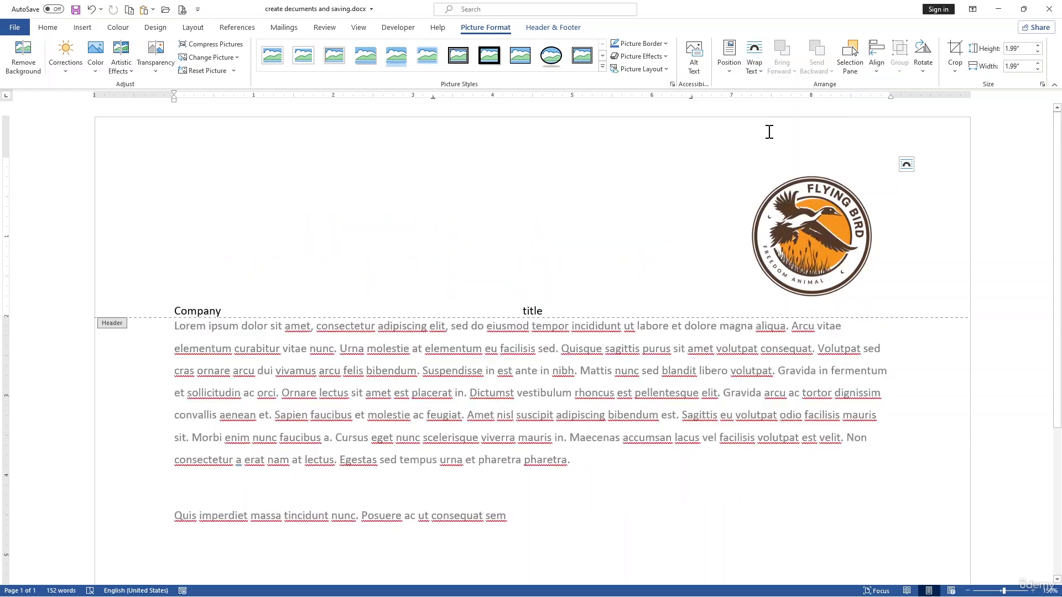
Reduce the logo to about 1.06" square, place it in the page's upper-right corner within the header, and return to the body text.
drag(804, 246, 793, 178)
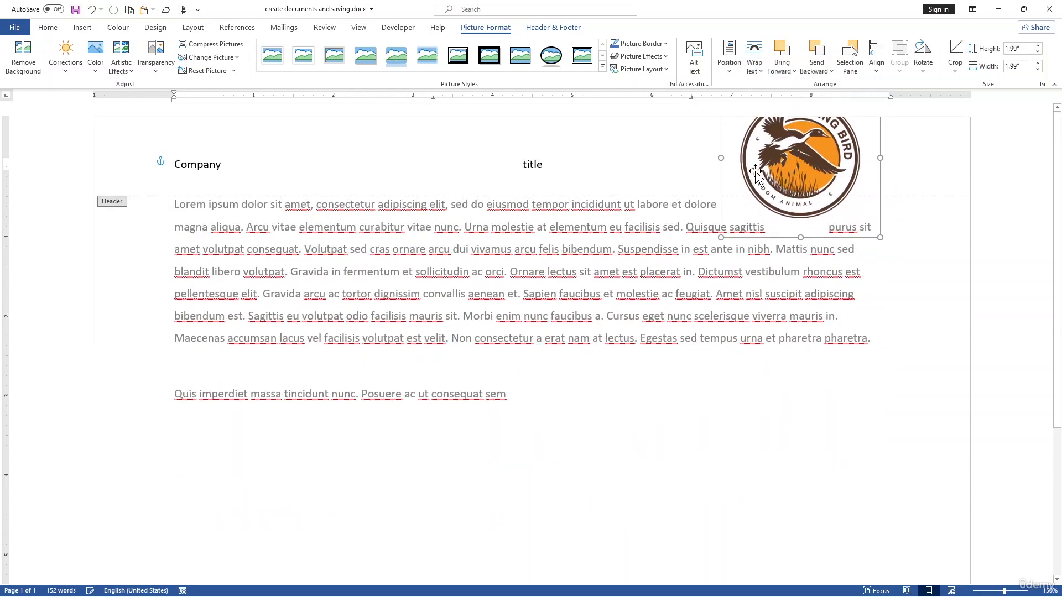
drag(720, 237, 795, 163)
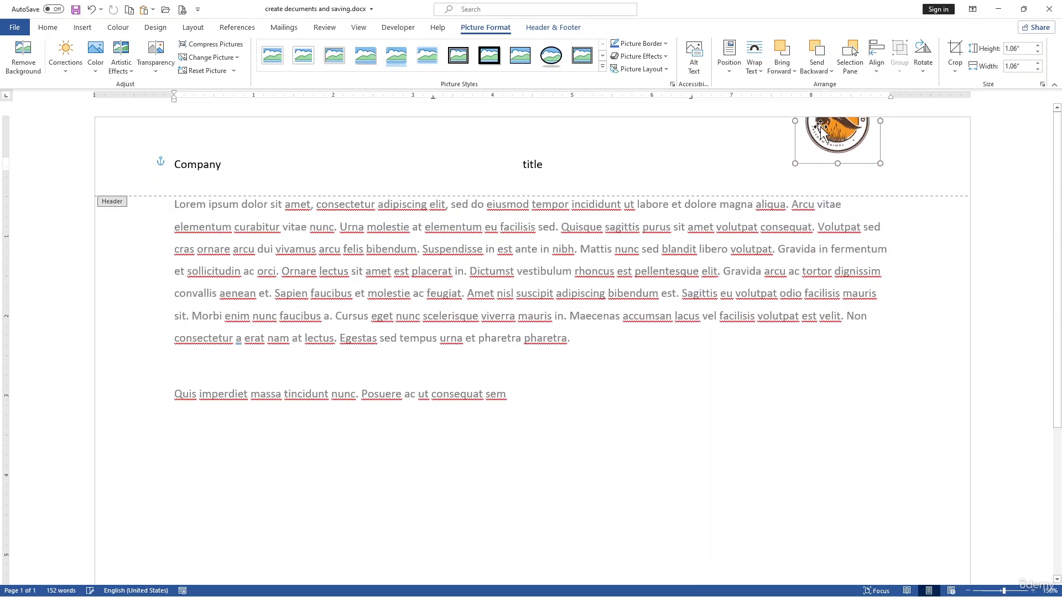
drag(820, 127, 887, 172)
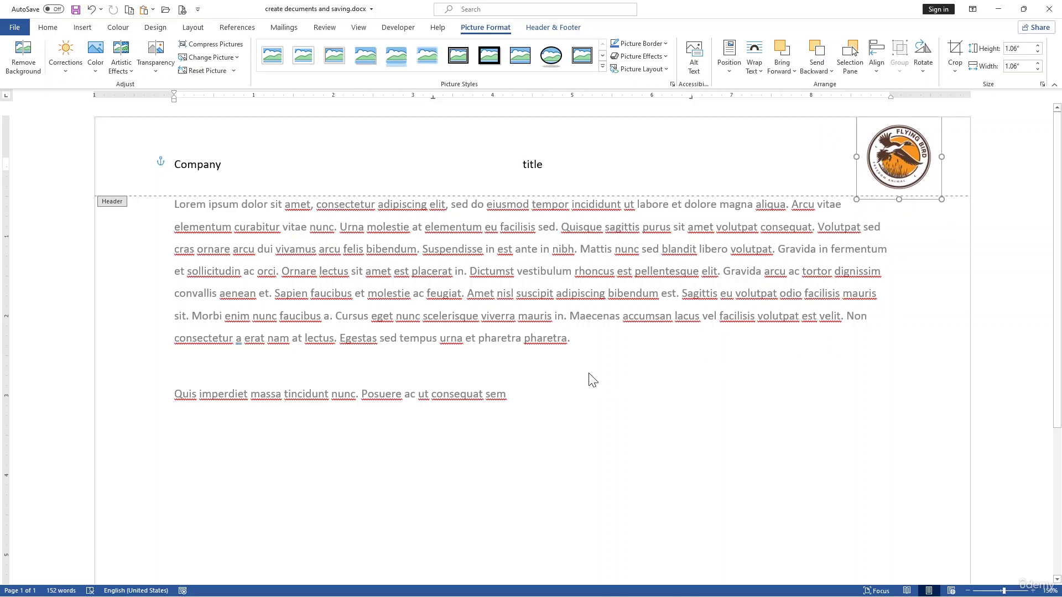
double_click(553, 370)
Extend the document onto a second page with blank lines after the last paragraph, and view both pages side by side.
click(559, 384)
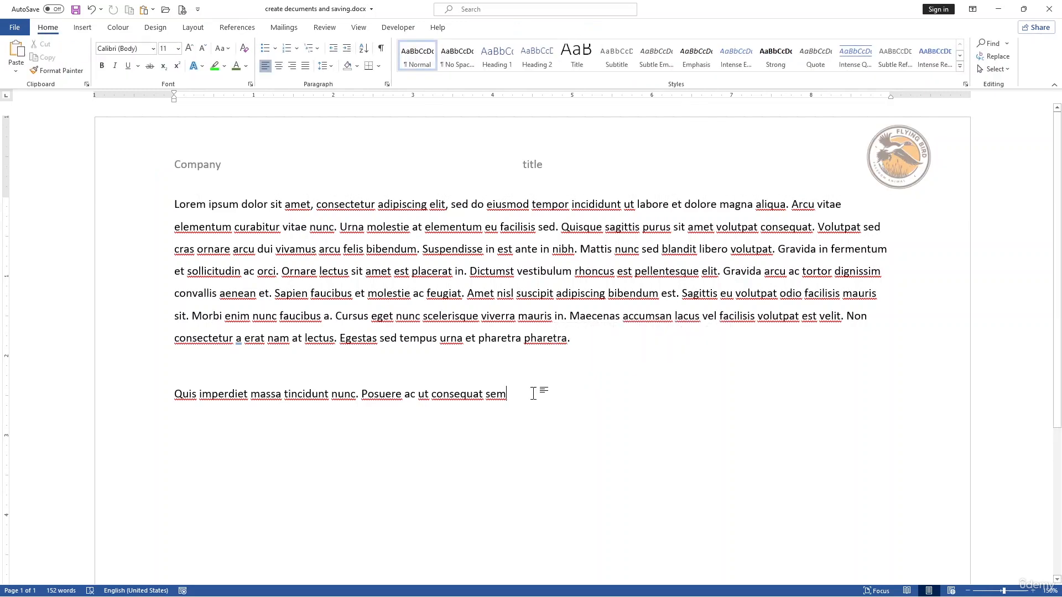
key(Return)
key(Return)
key(Return)
key(ctrl+Return)
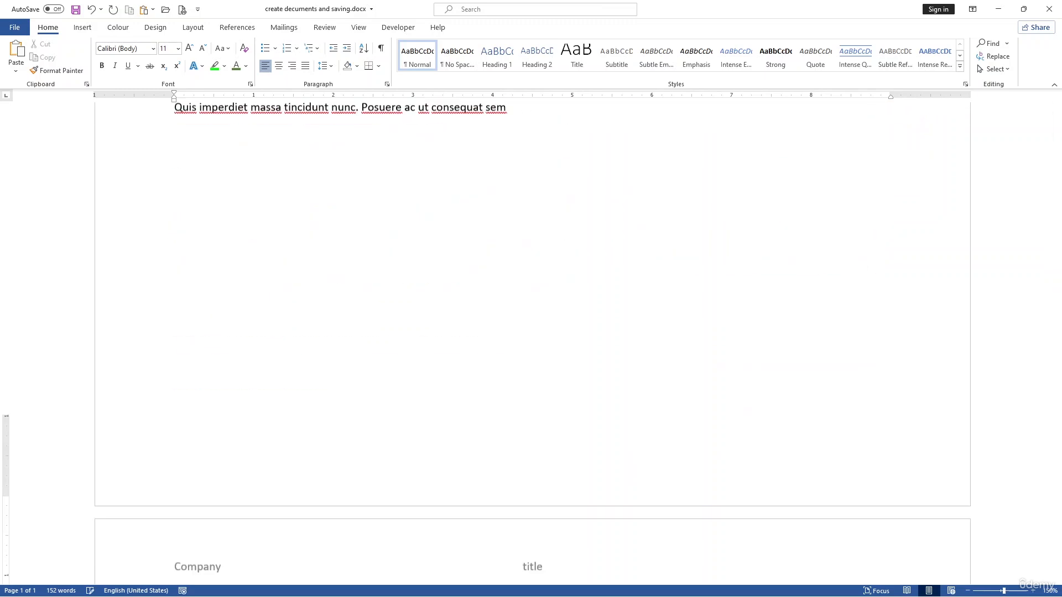
scroll(623, 304, down, 3)
scroll(623, 303, down, 9)
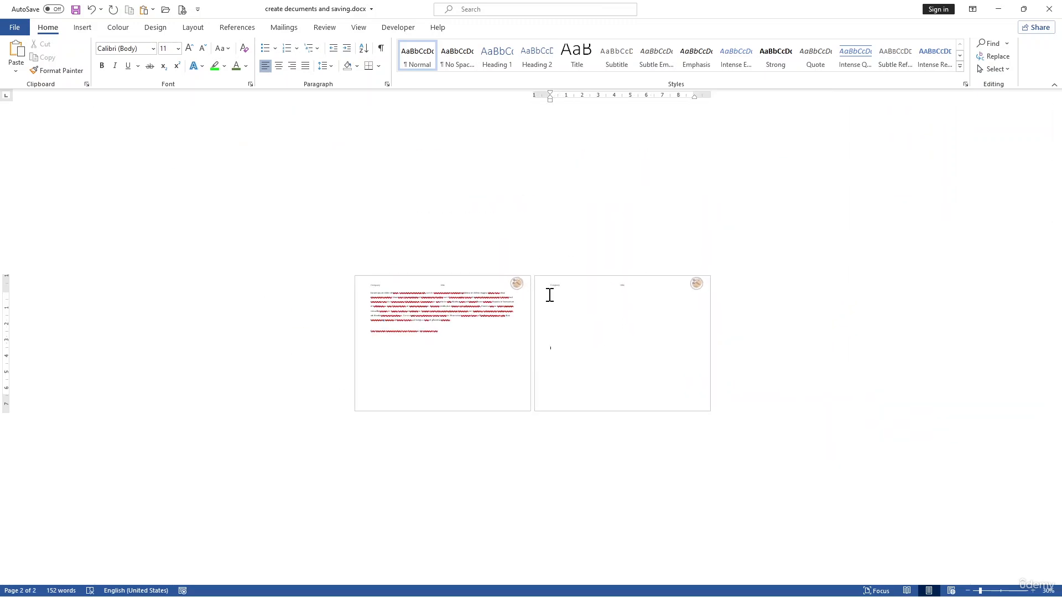
scroll(548, 295, up, 4)
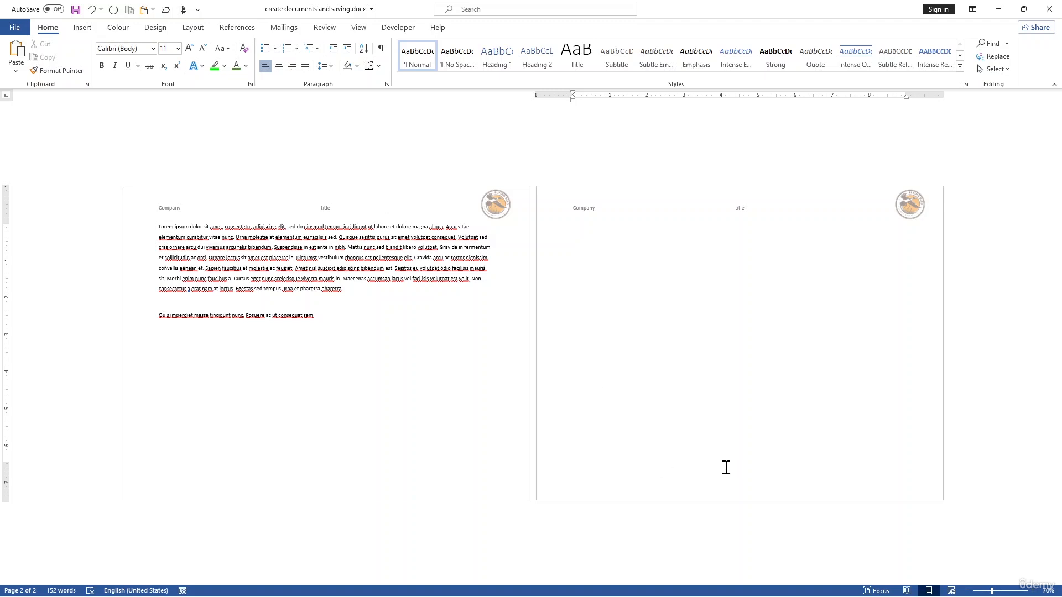
Insert a Blank (Three Columns) footer in the document and select its first placeholder.
double_click(365, 204)
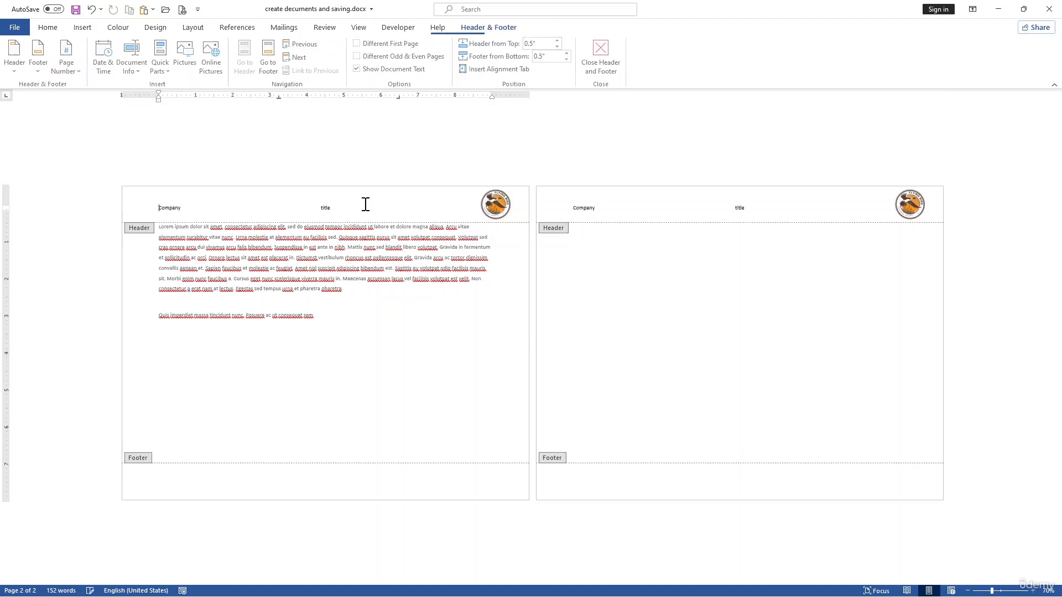
click(40, 58)
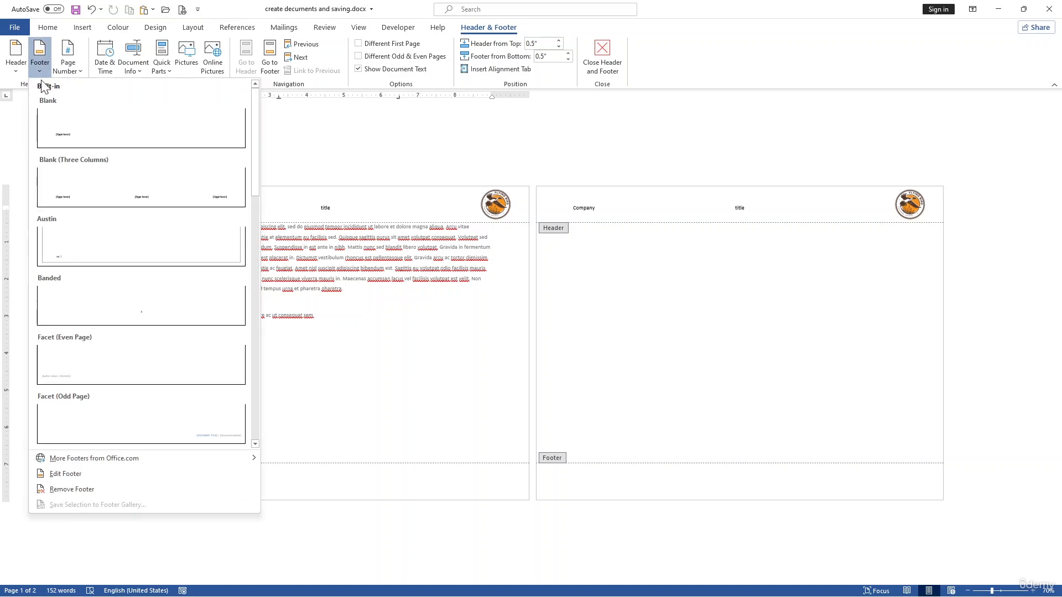
click(114, 197)
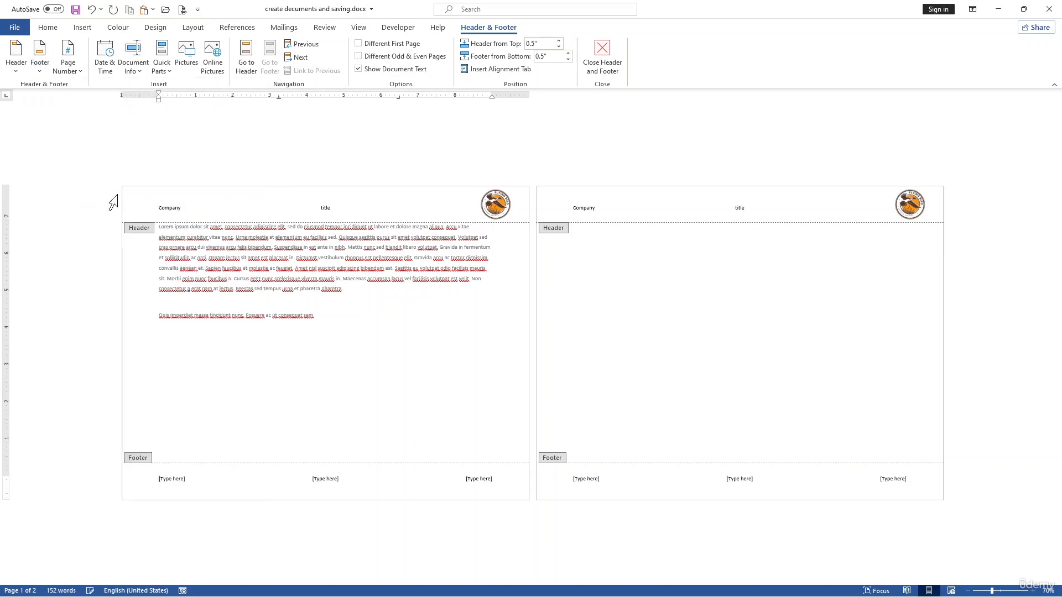
click(165, 478)
Replace the footer with the built-in Austin design and return to the body text.
click(39, 72)
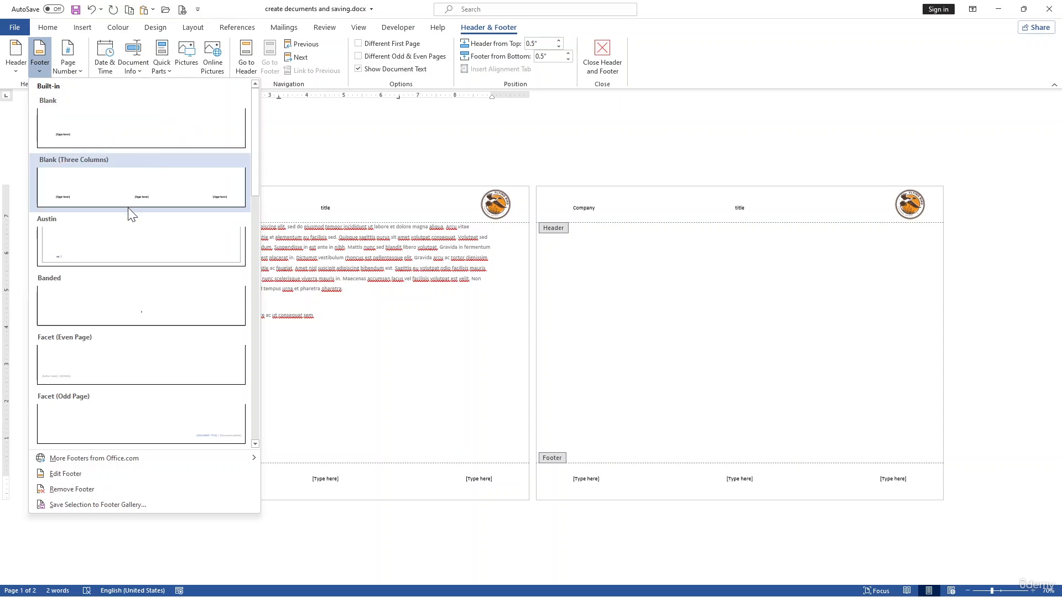
click(108, 253)
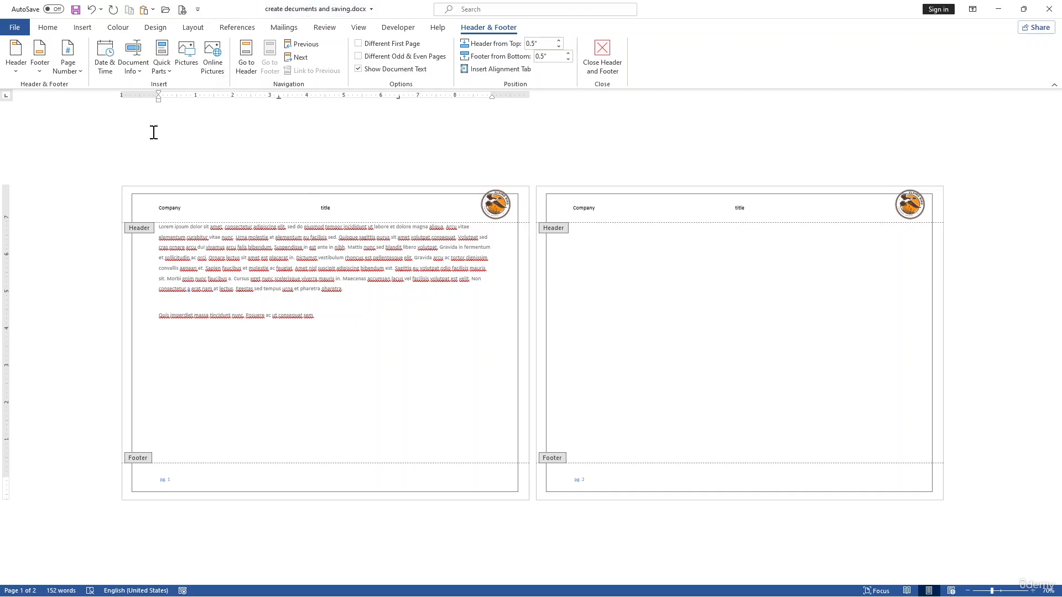
click(613, 52)
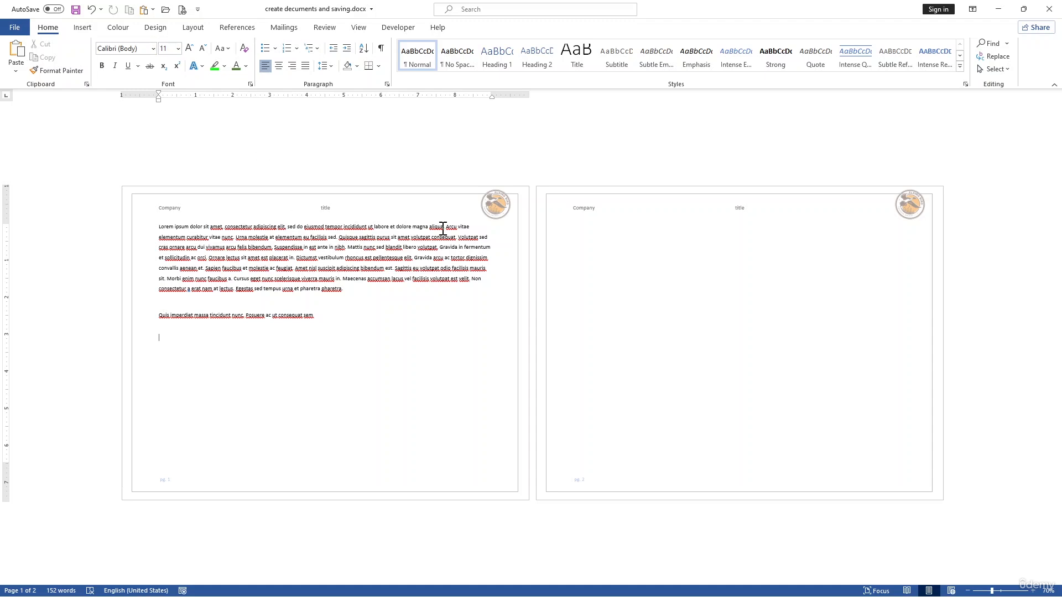
Apply the Retrospect theme to the document.
click(193, 28)
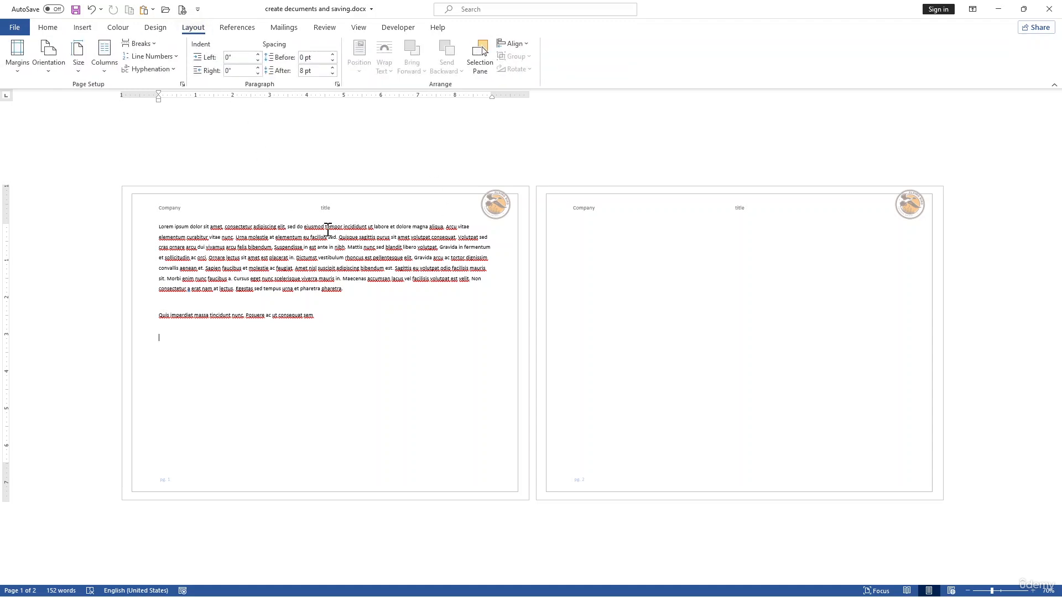
click(365, 302)
click(162, 31)
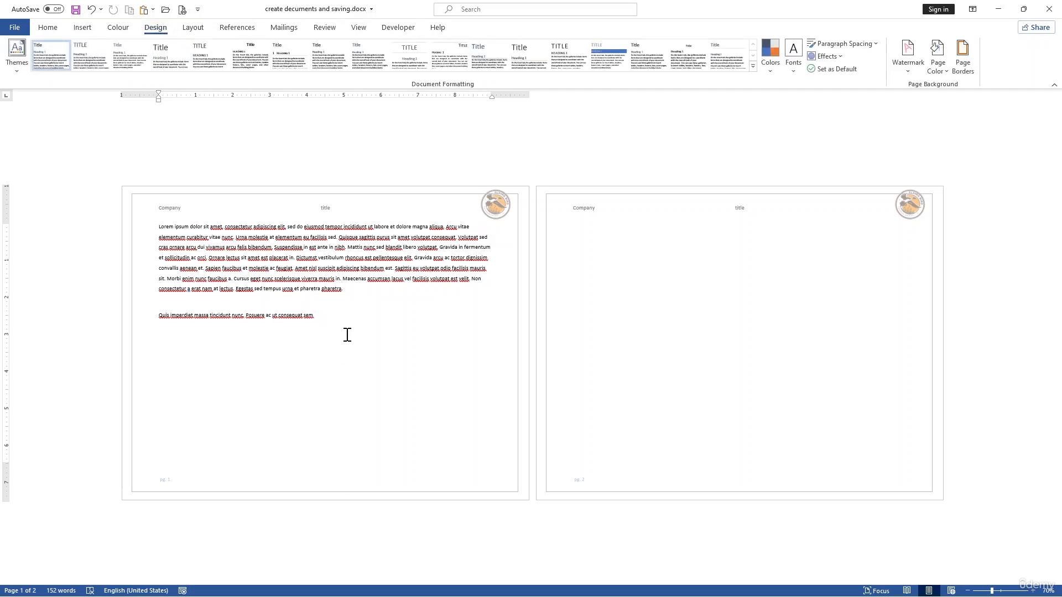
ctrl+scroll(346, 332, up, 4)
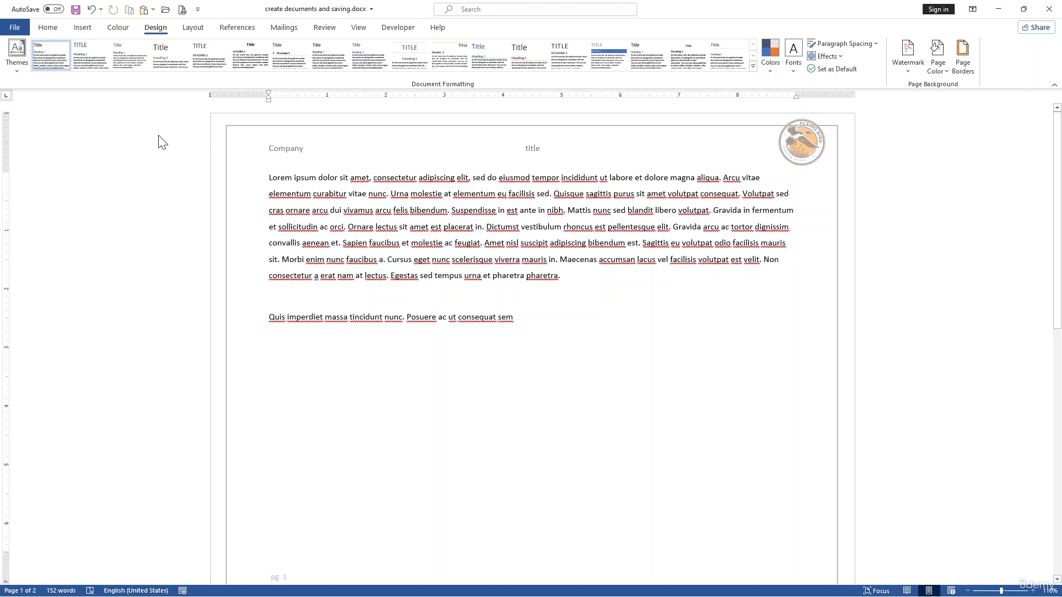
drag(534, 324, 188, 185)
click(316, 231)
drag(270, 178, 567, 351)
click(671, 384)
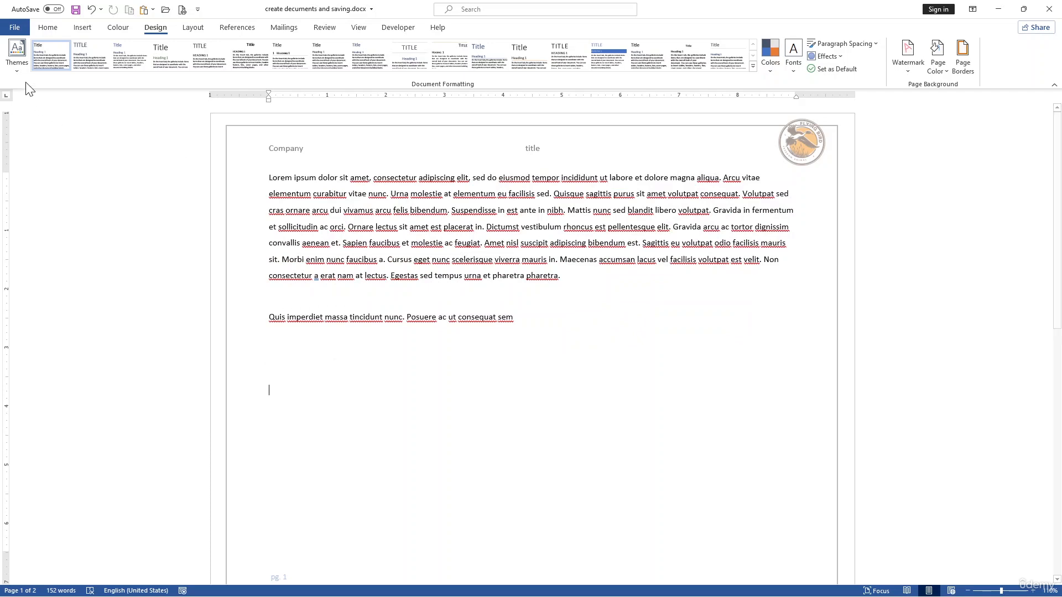
click(18, 64)
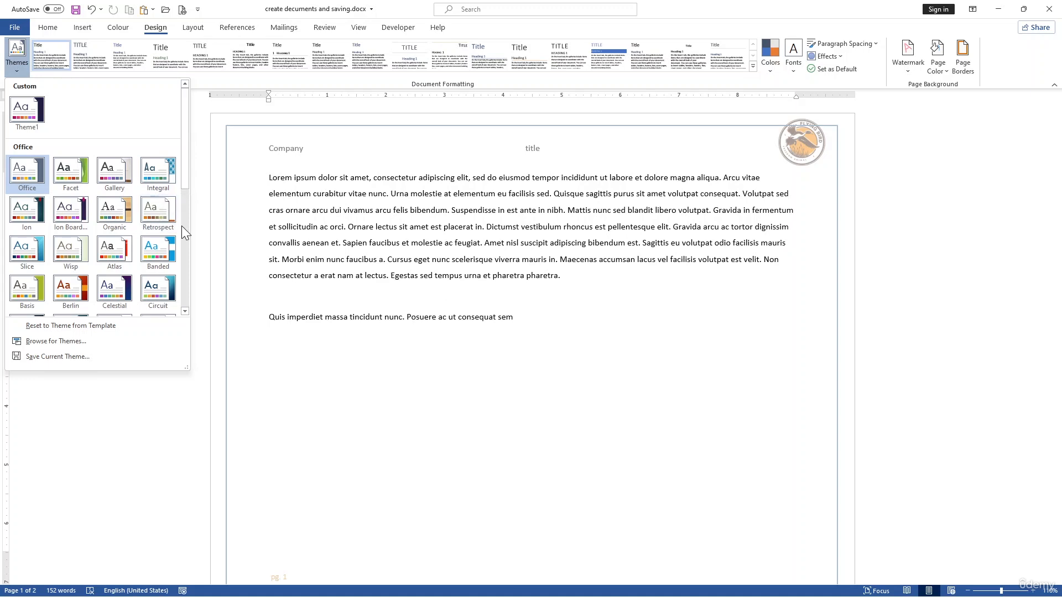
click(159, 213)
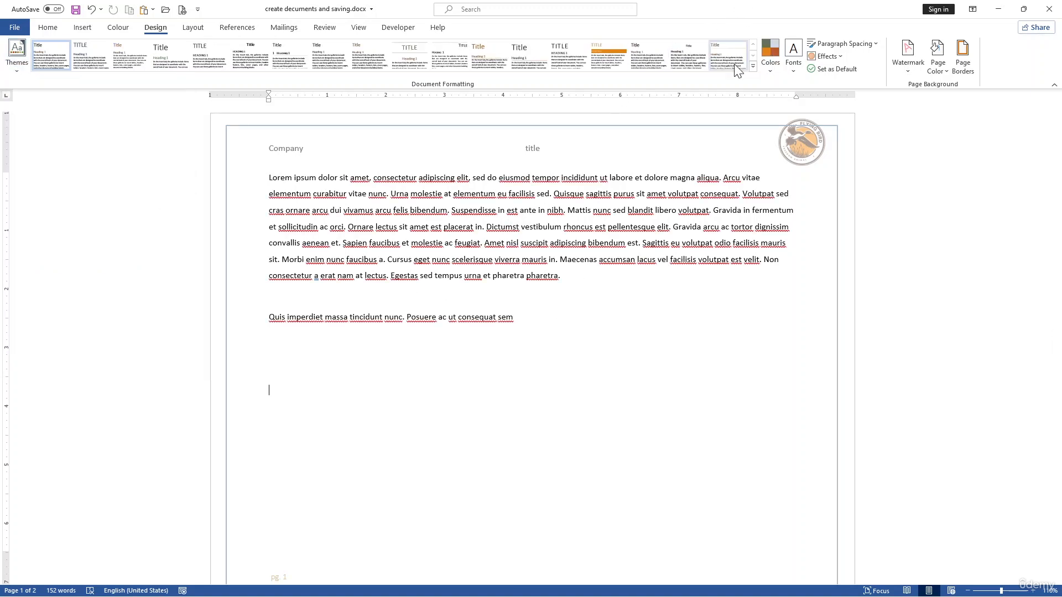
Change the theme colours to Green and browse the theme font sets without applying one.
click(771, 65)
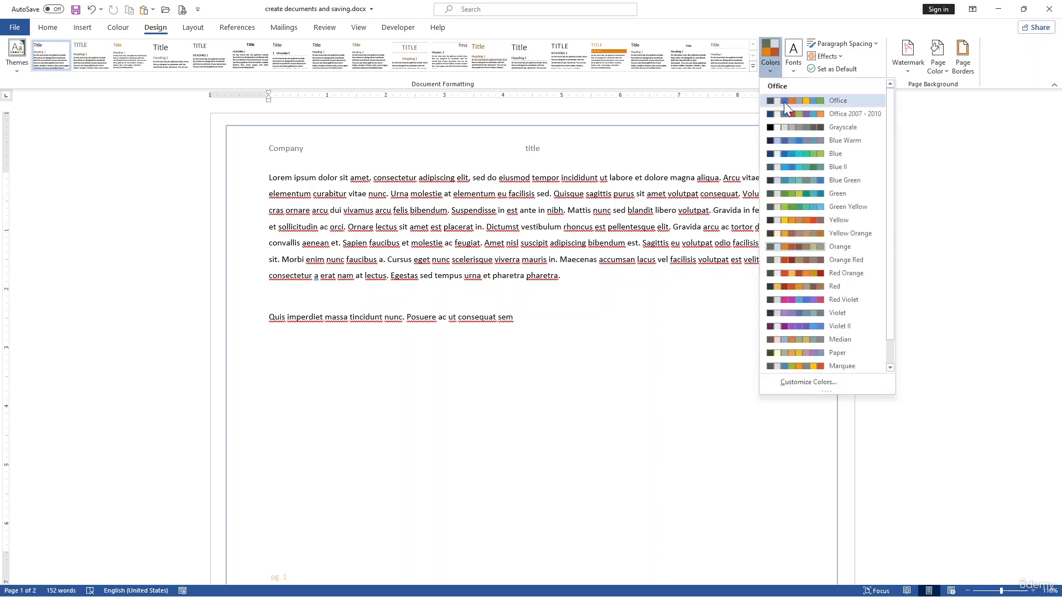
click(817, 195)
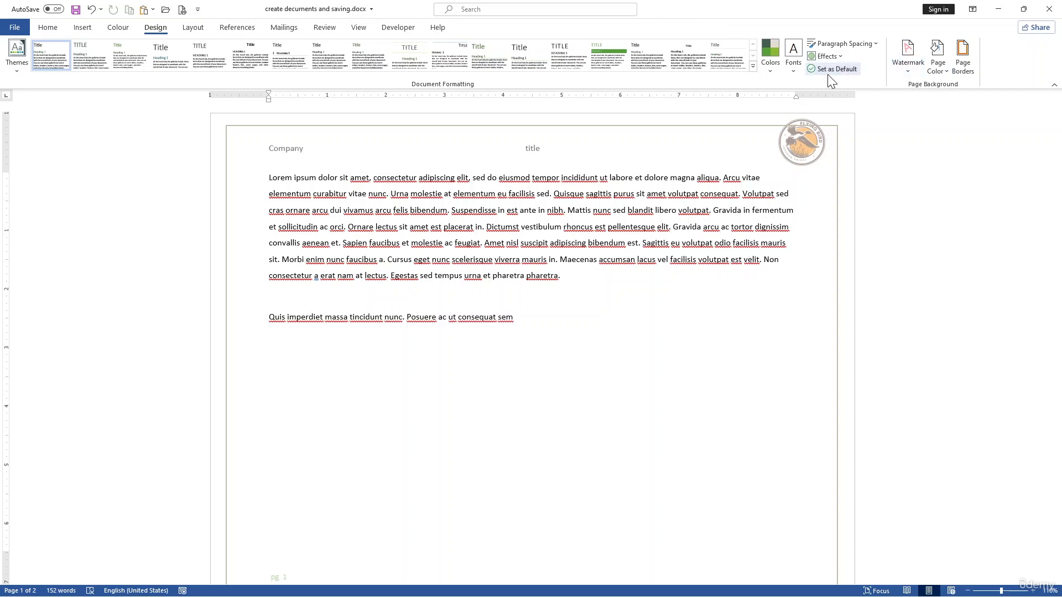
click(793, 55)
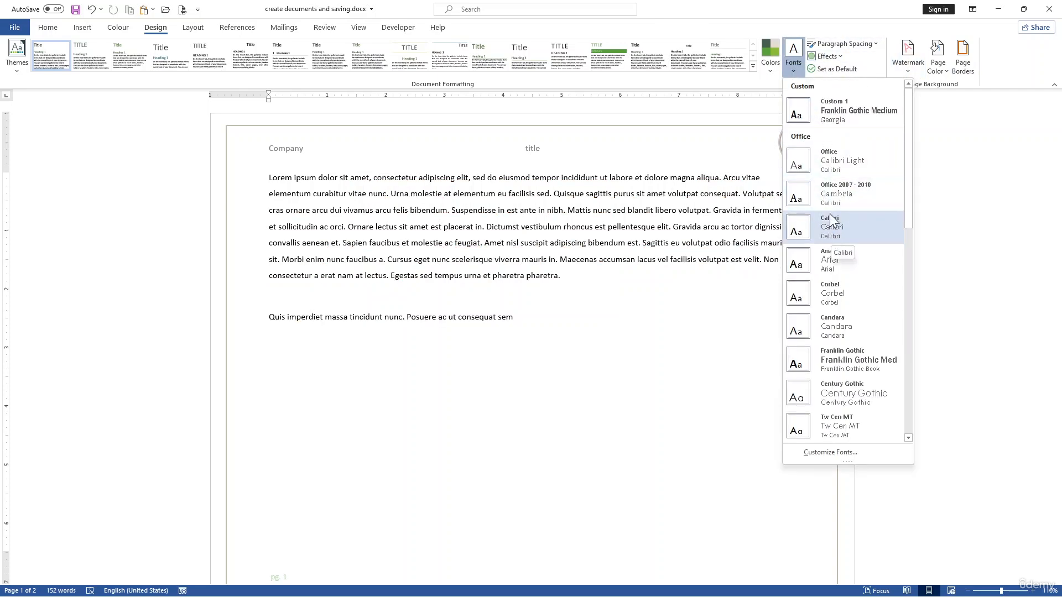
click(669, 271)
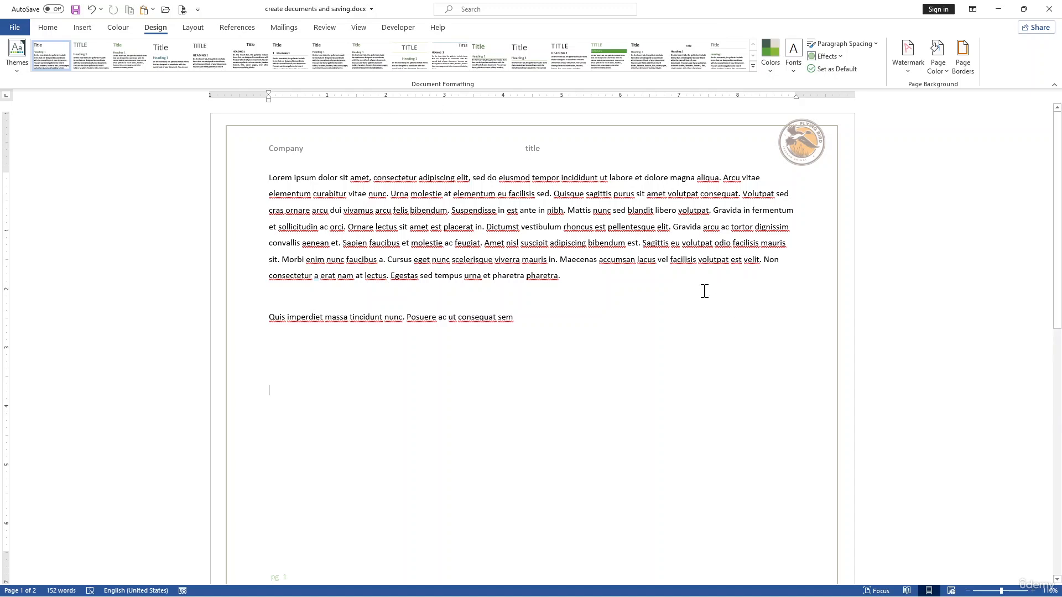
Open the fill effects for the page colour and look through the pattern, picture, texture and gradient options.
click(942, 68)
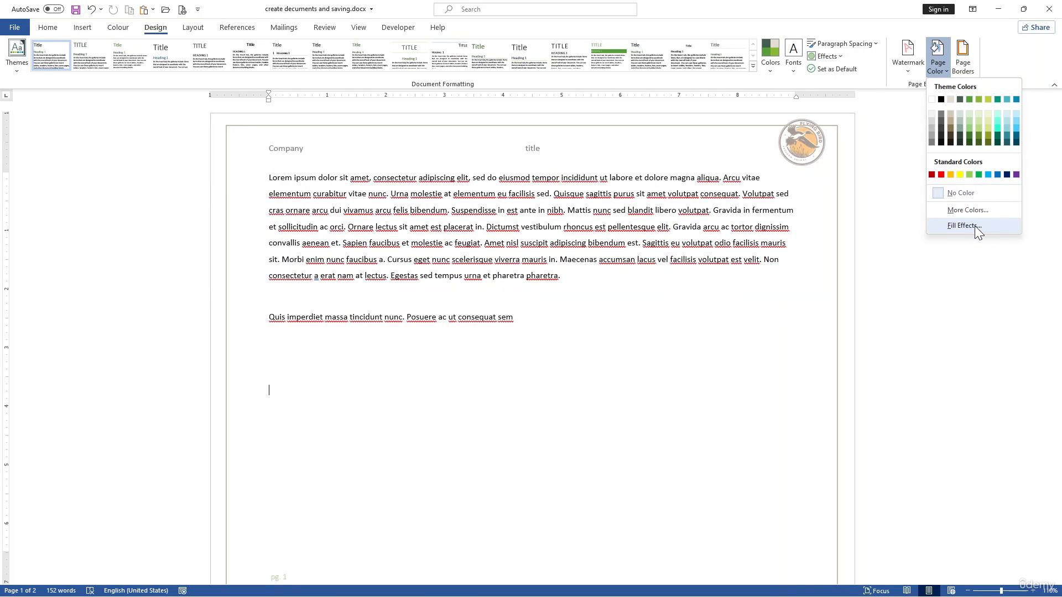
click(974, 225)
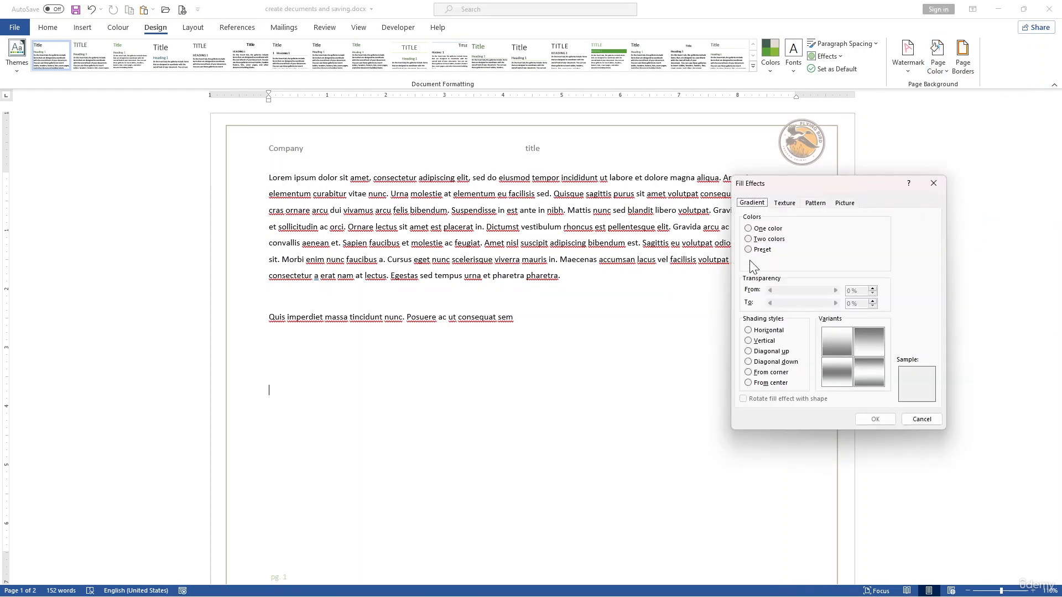
click(814, 205)
click(844, 204)
click(785, 205)
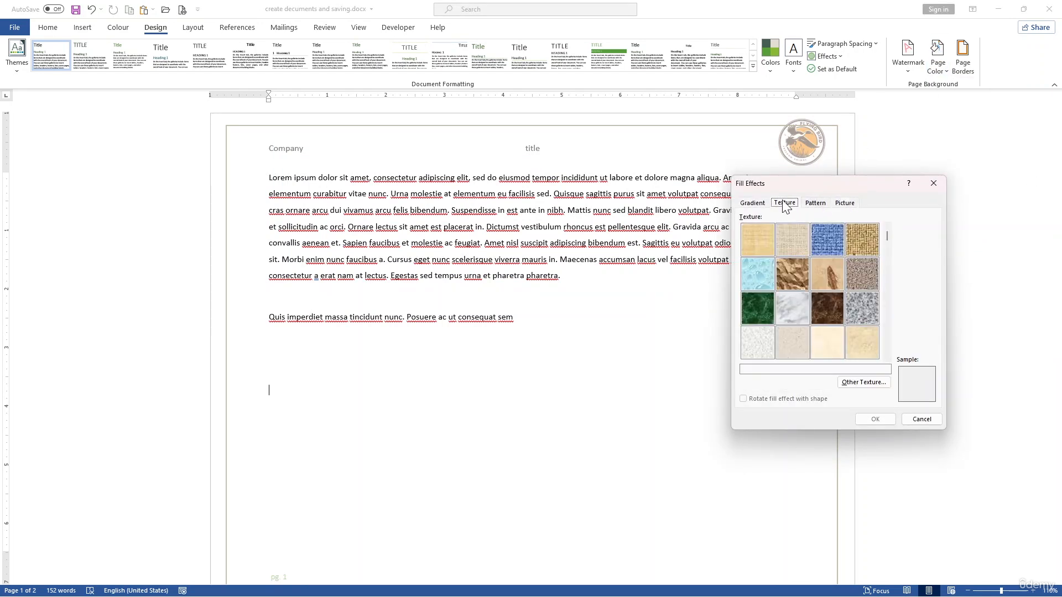
click(753, 205)
Fill the page background with a two-colour horizontal gradient from white to light green, and check it on both pages.
click(752, 239)
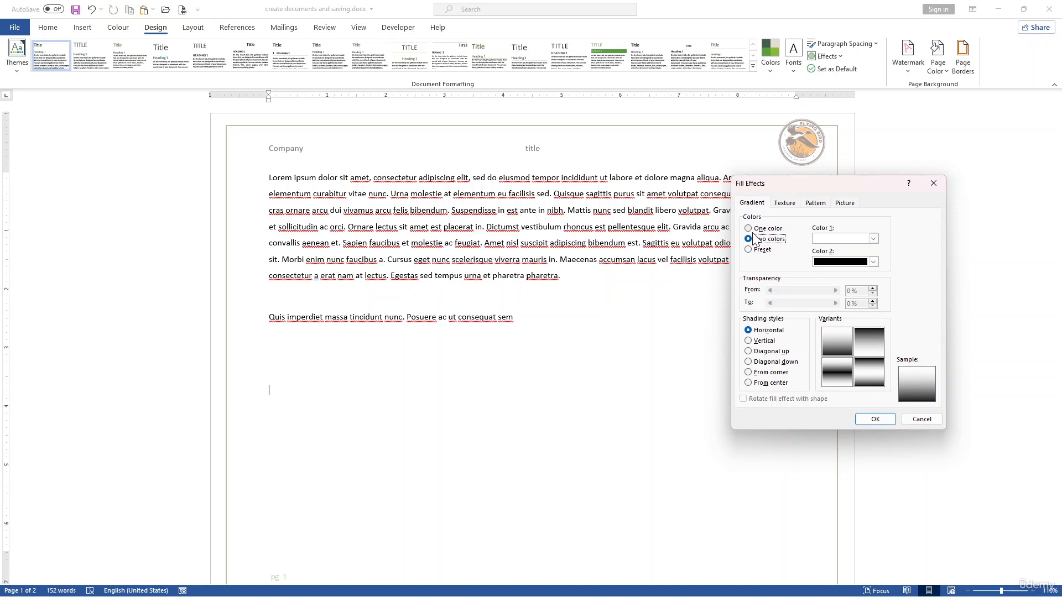
click(751, 229)
click(751, 239)
click(873, 262)
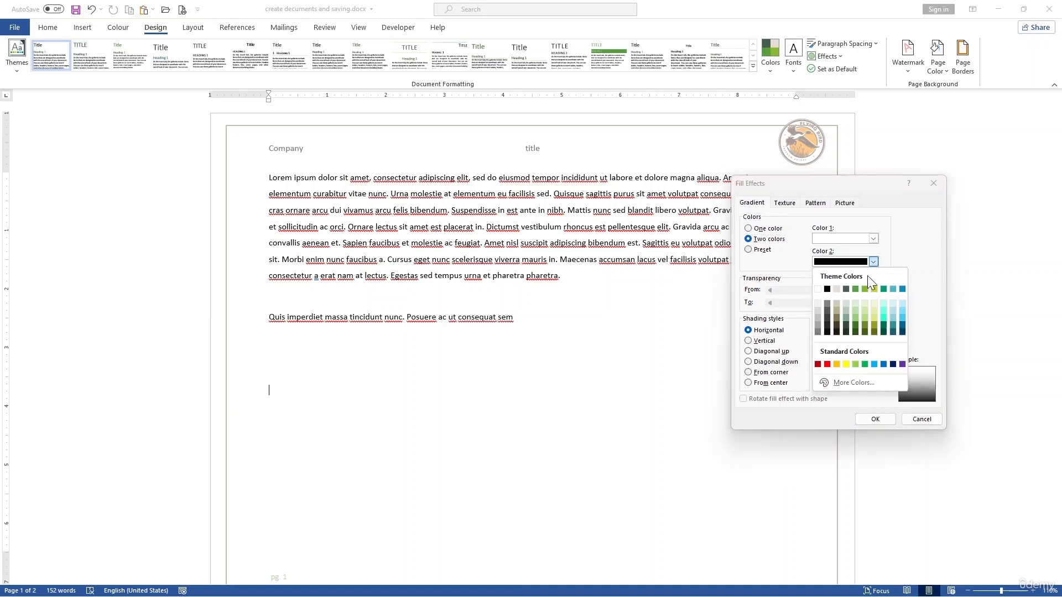
click(858, 305)
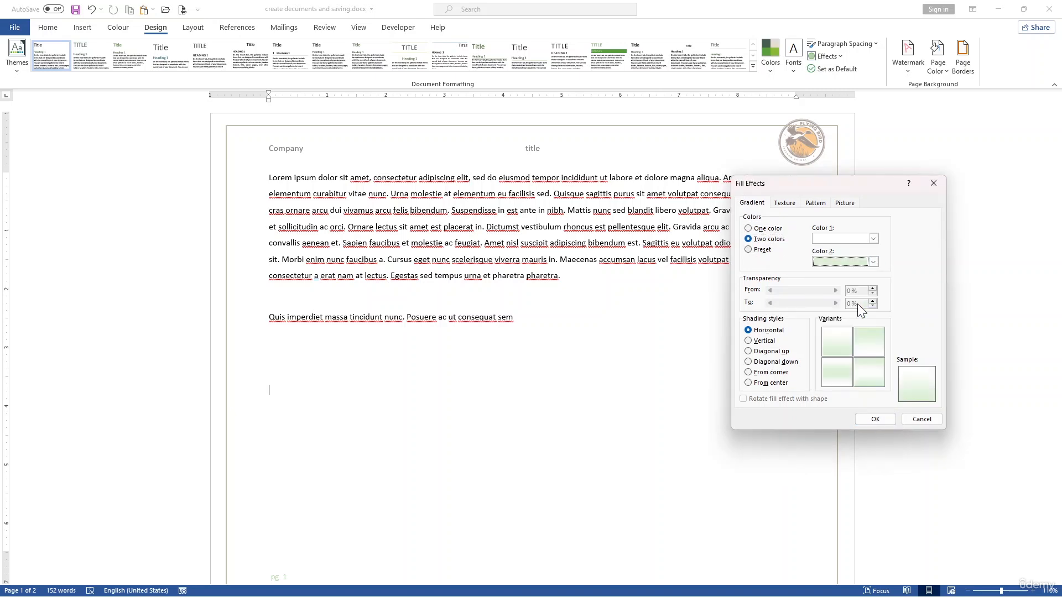
click(875, 419)
scroll(696, 281, down, 10)
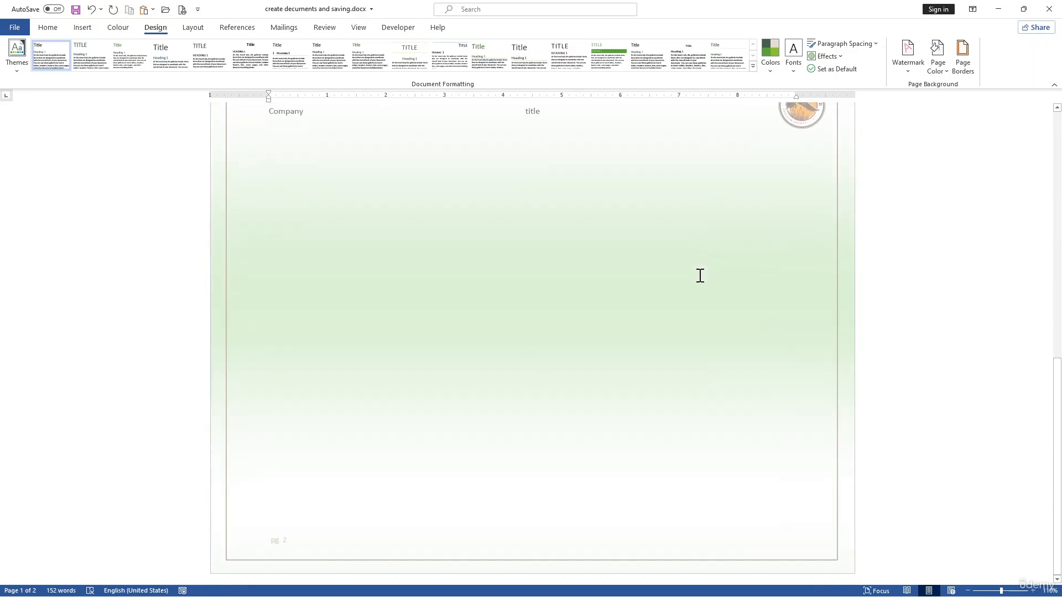
scroll(698, 276, up, 7)
scroll(700, 275, up, 3)
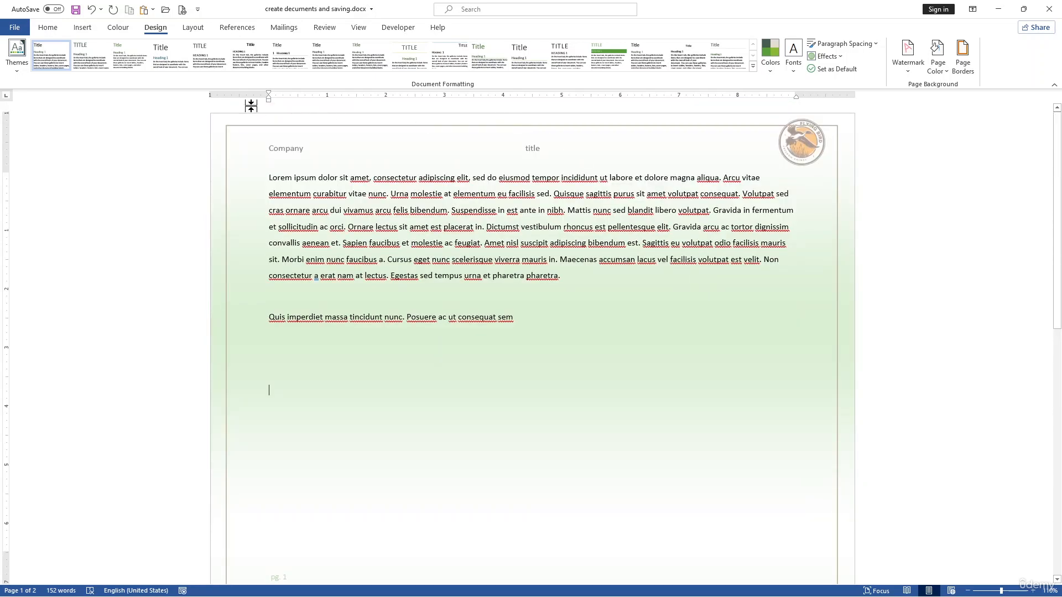
Change the page orientation to Portrait and inspect the layout of both pages.
click(194, 28)
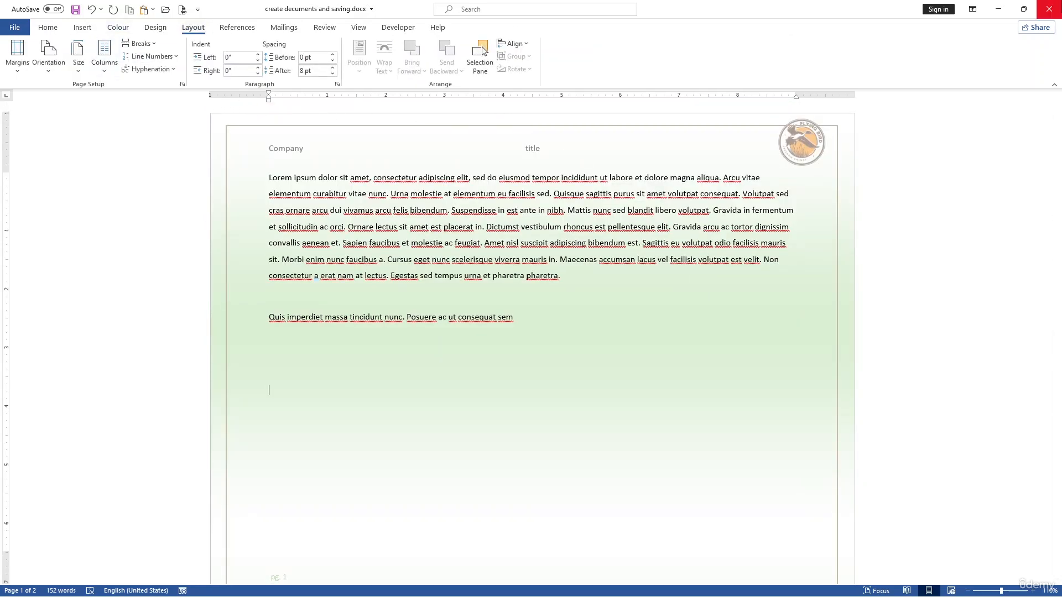
click(43, 74)
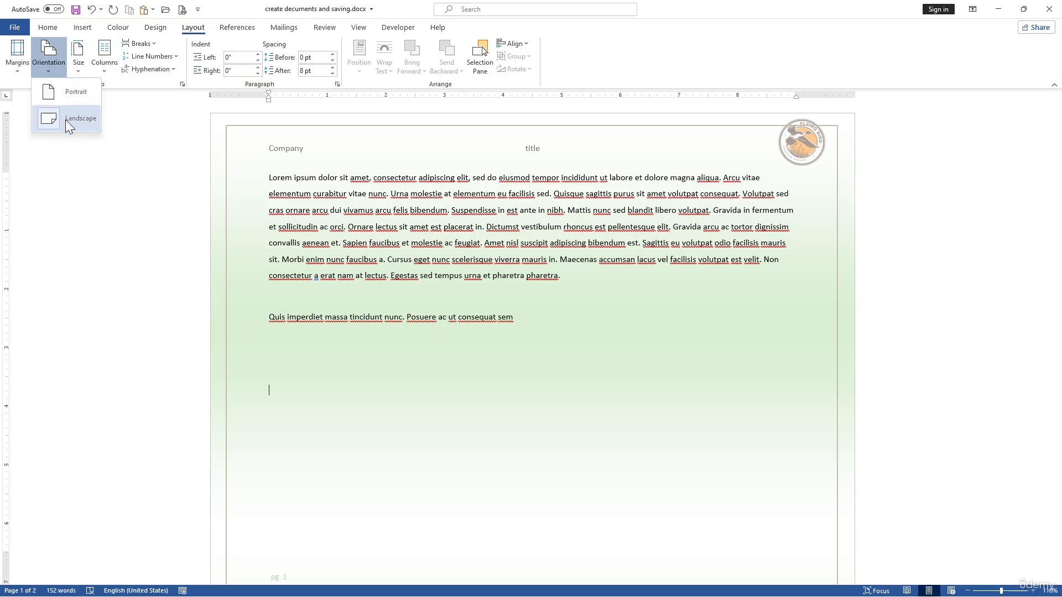
click(78, 94)
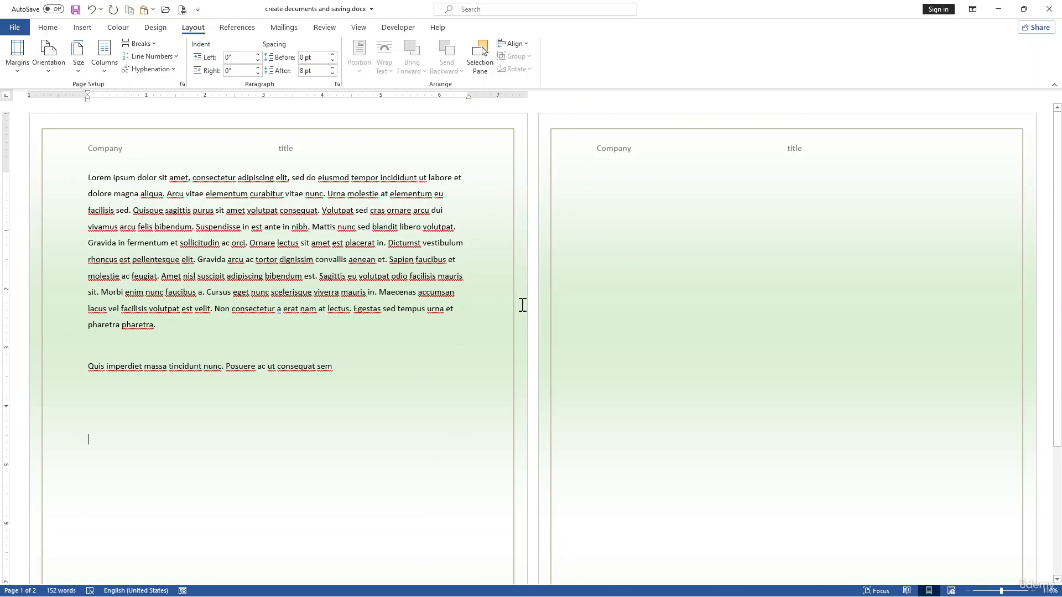
ctrl+scroll(522, 305, down, 5)
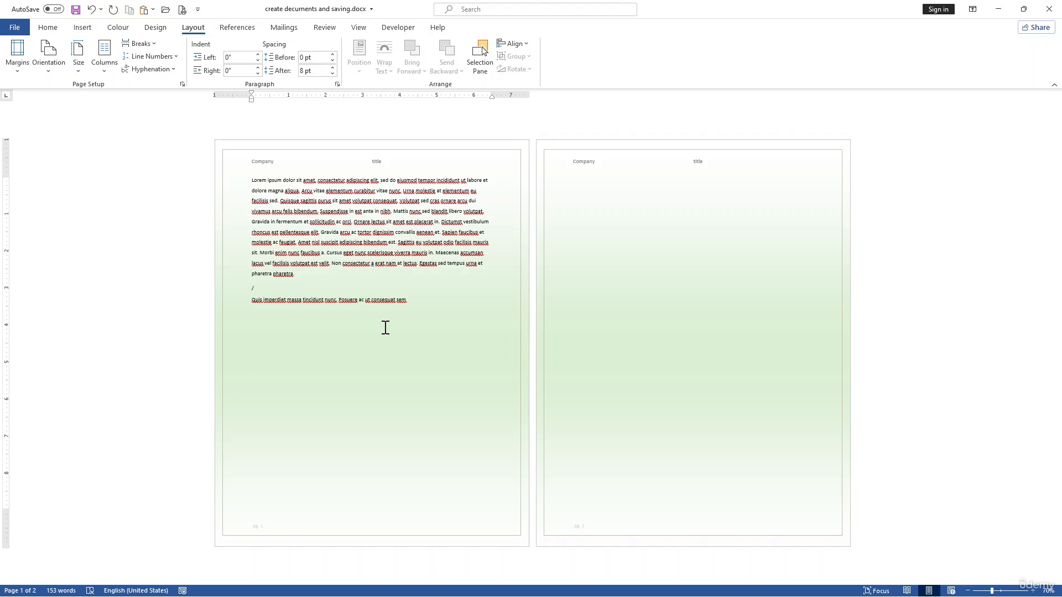
ctrl+scroll(385, 327, up, 5)
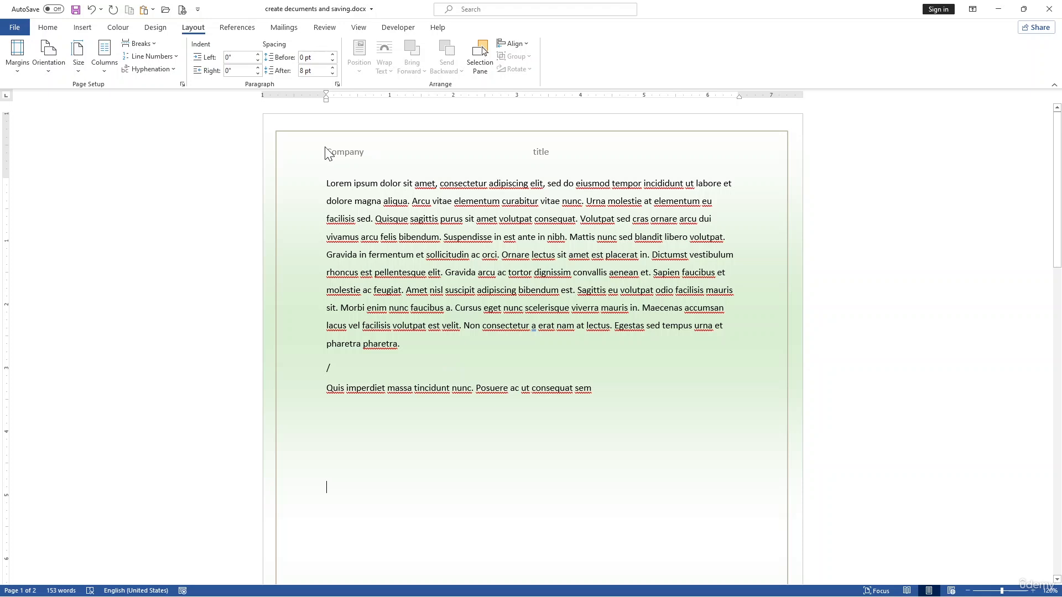
Place the cursor below the last paragraph and display the available page and section break types.
drag(326, 152, 718, 225)
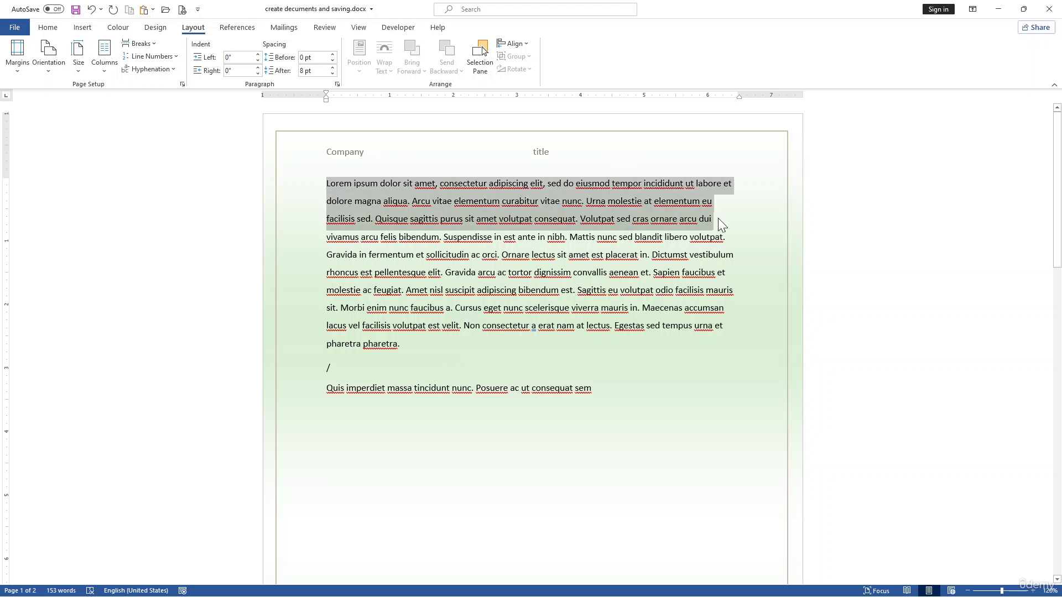
click(706, 424)
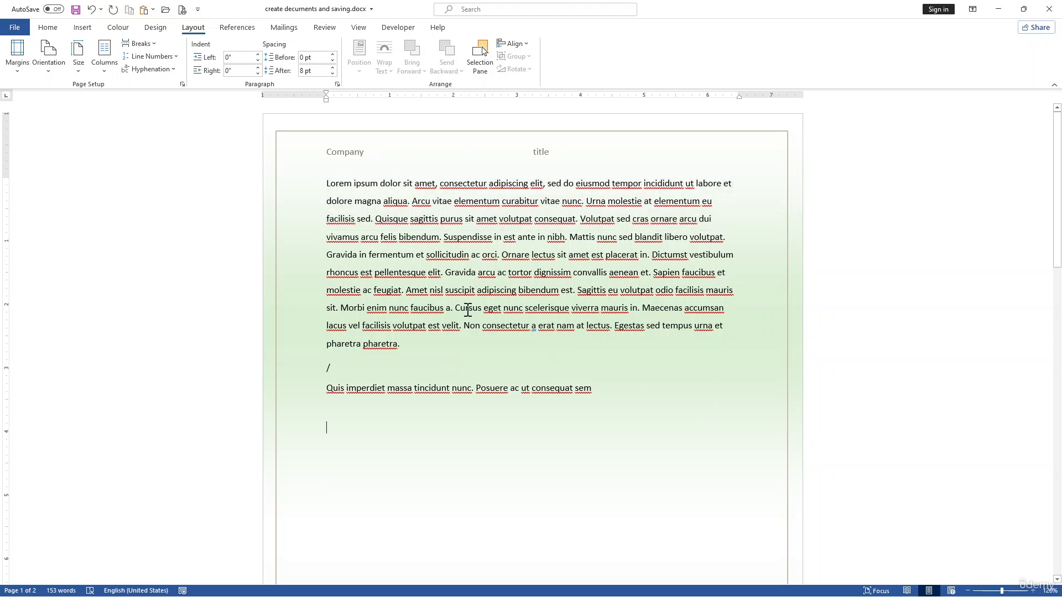
click(147, 46)
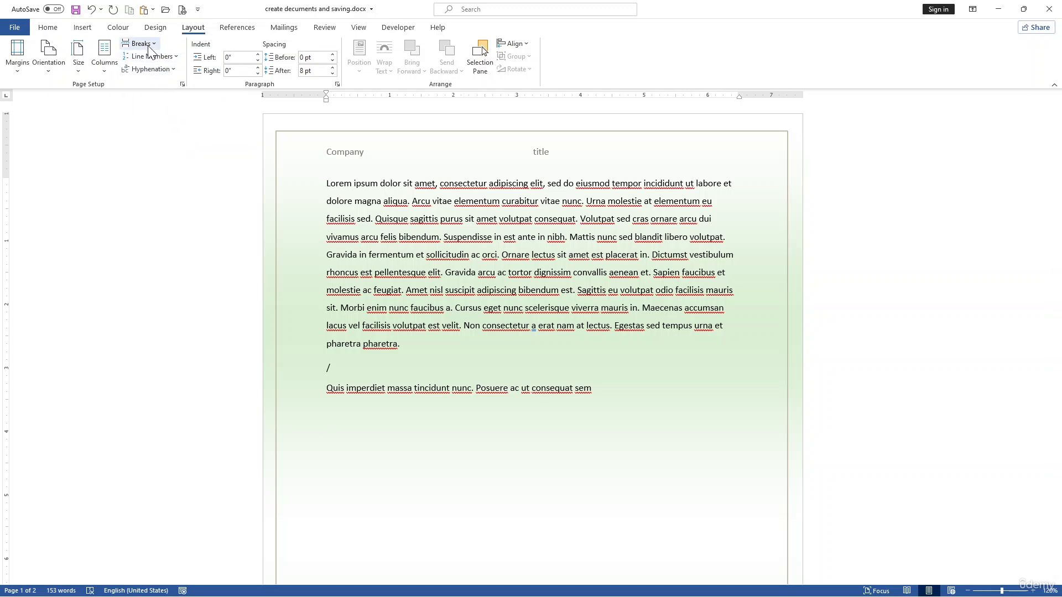
click(156, 44)
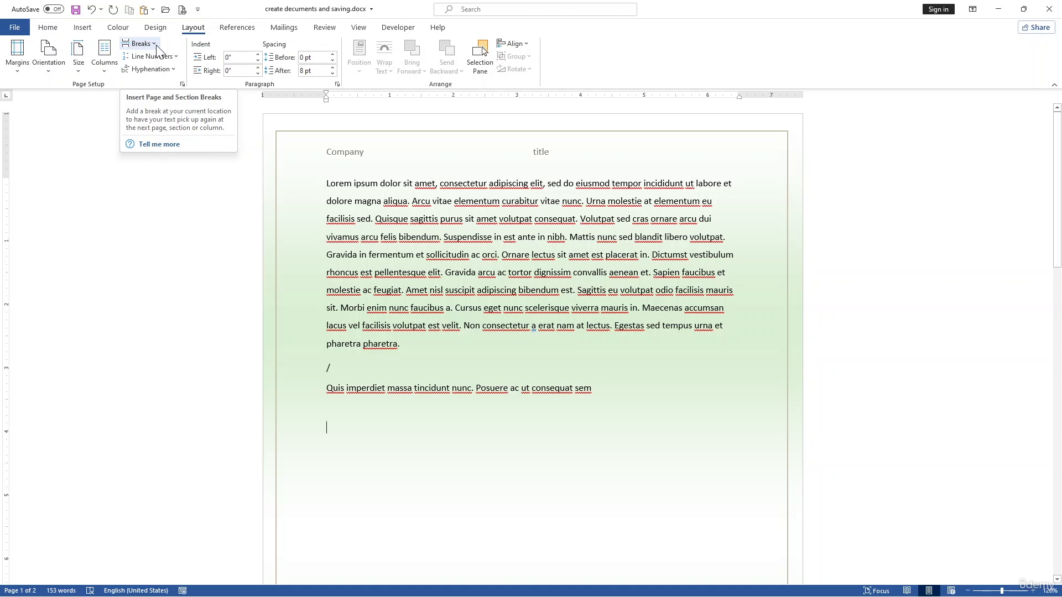
click(329, 256)
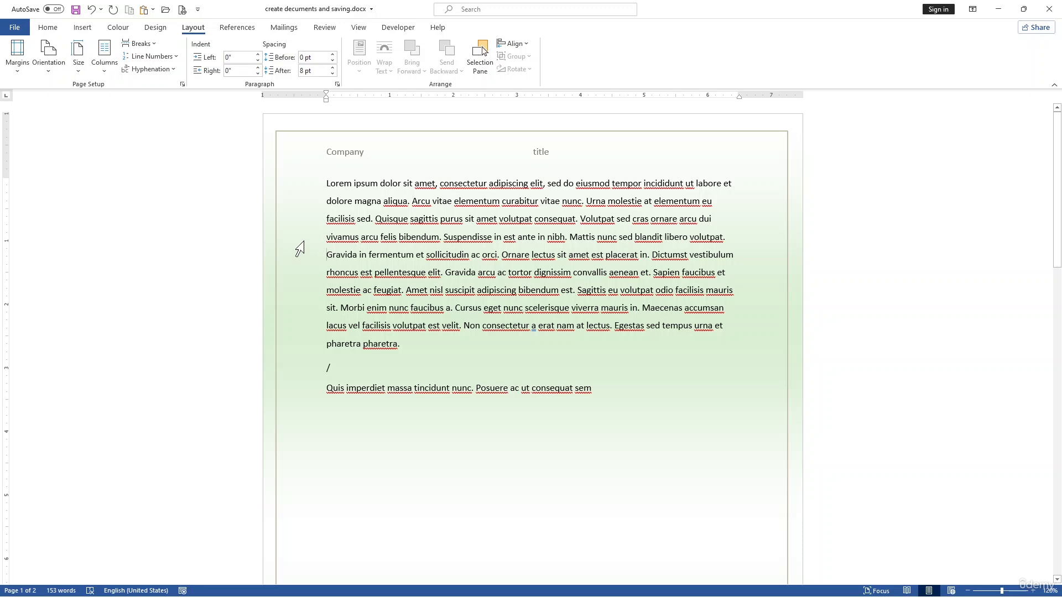
click(151, 47)
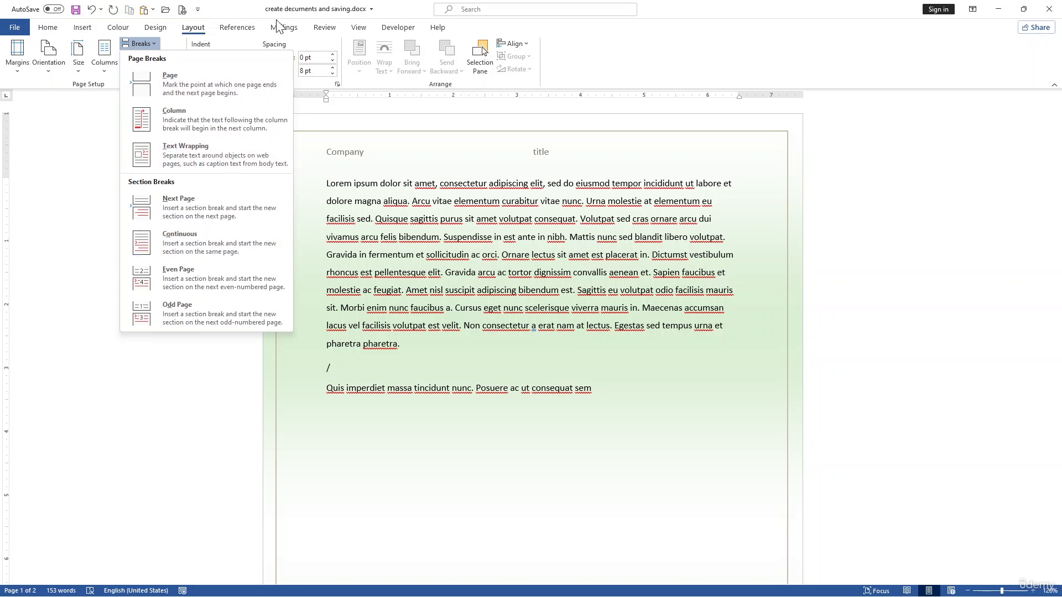
Insert a Next Page section break in front of the sentence beginning "Gravida in fermentum".
click(326, 246)
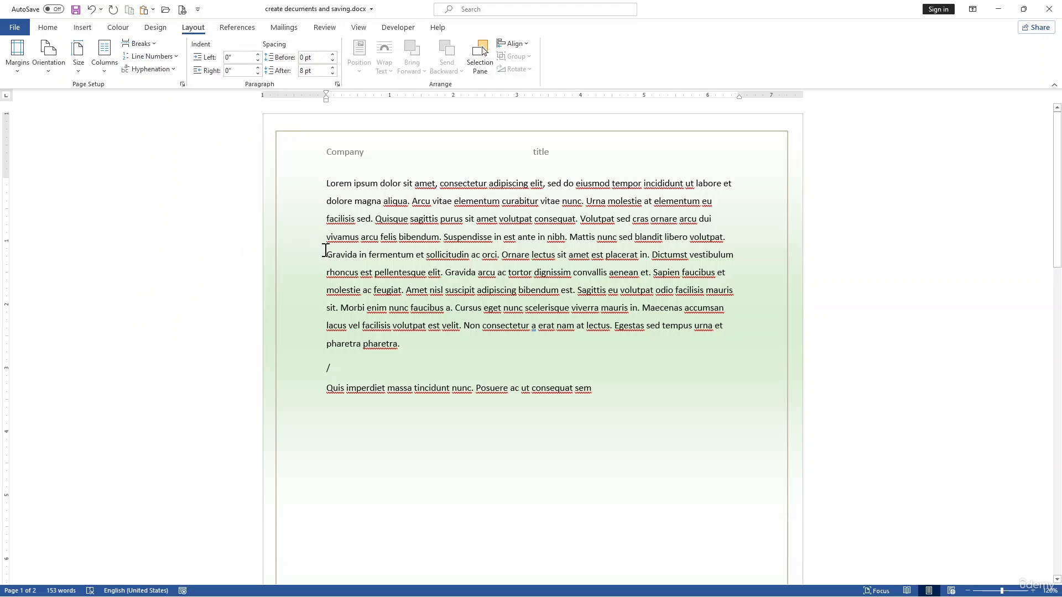
click(138, 43)
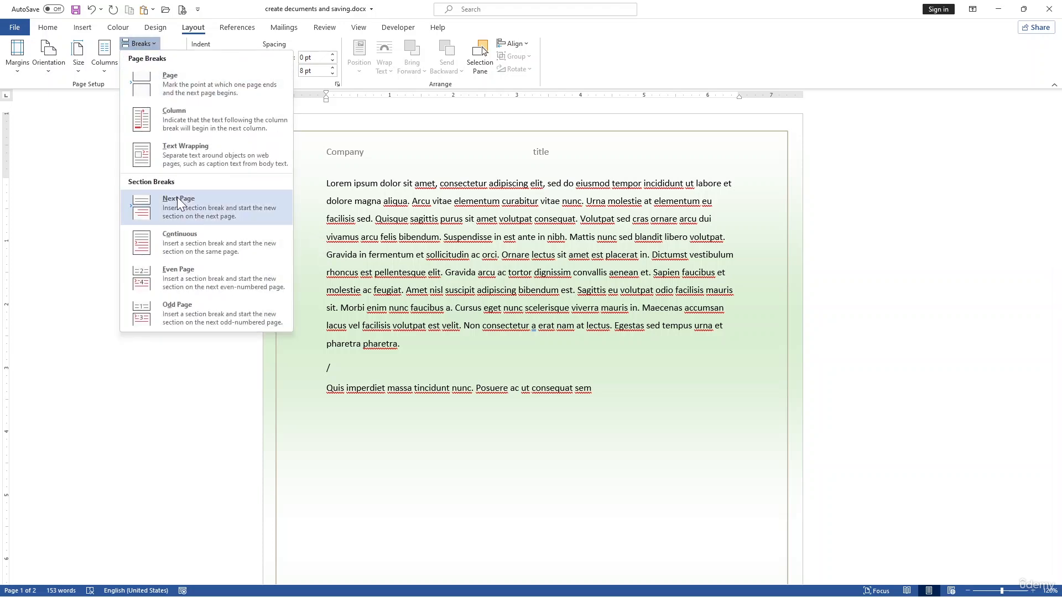
click(190, 211)
scroll(509, 308, down, 5)
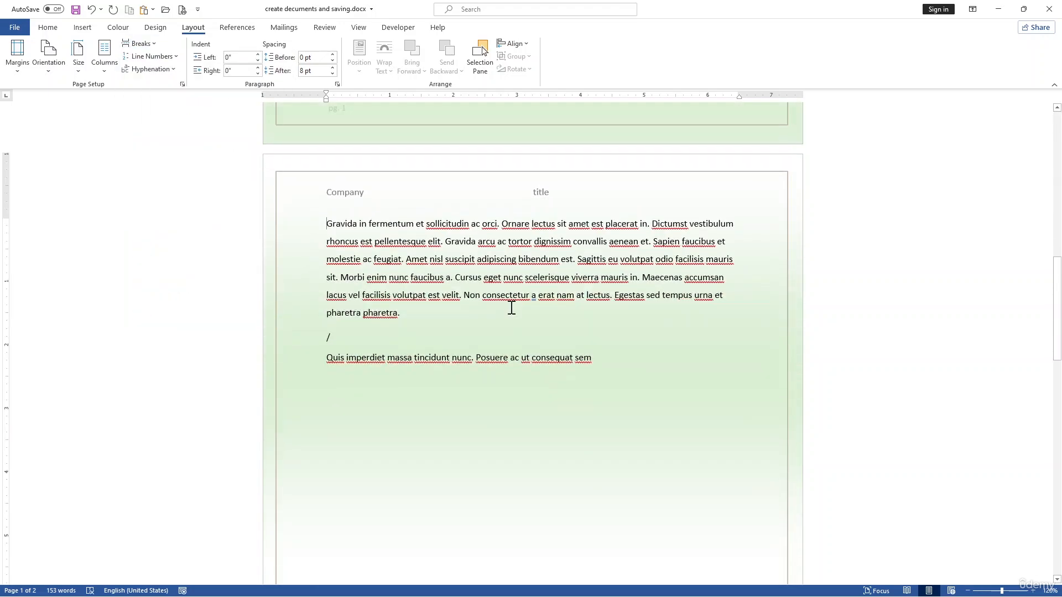
Look through all pages to examine how the section break divides the text and how the header and footer repeat.
scroll(510, 304, up, 8)
scroll(510, 304, up, 3)
scroll(486, 247, down, 15)
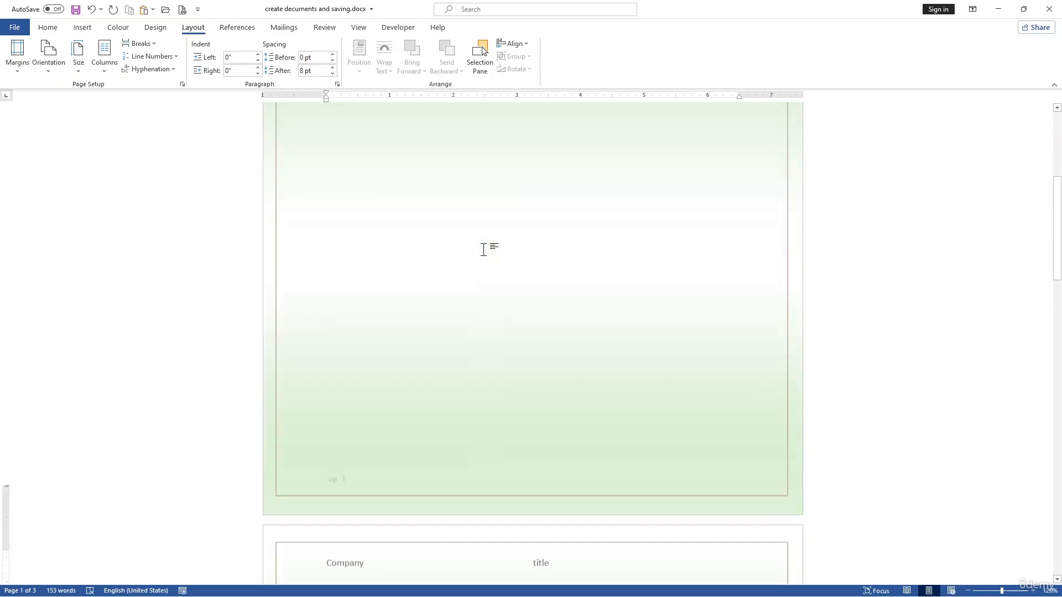
scroll(485, 253, down, 12)
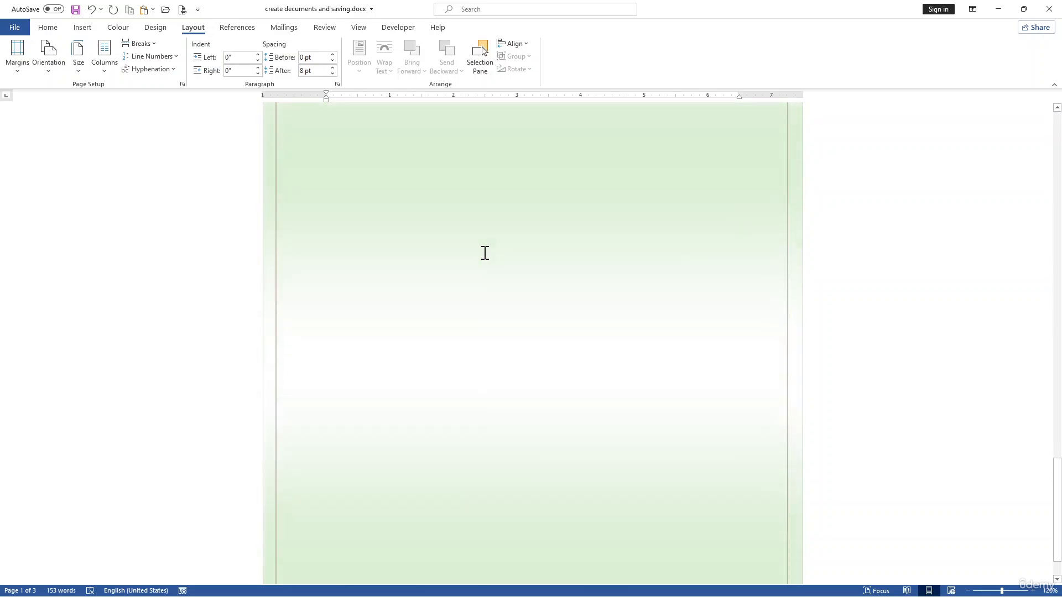
scroll(486, 253, up, 9)
scroll(485, 252, up, 1)
scroll(486, 252, down, 5)
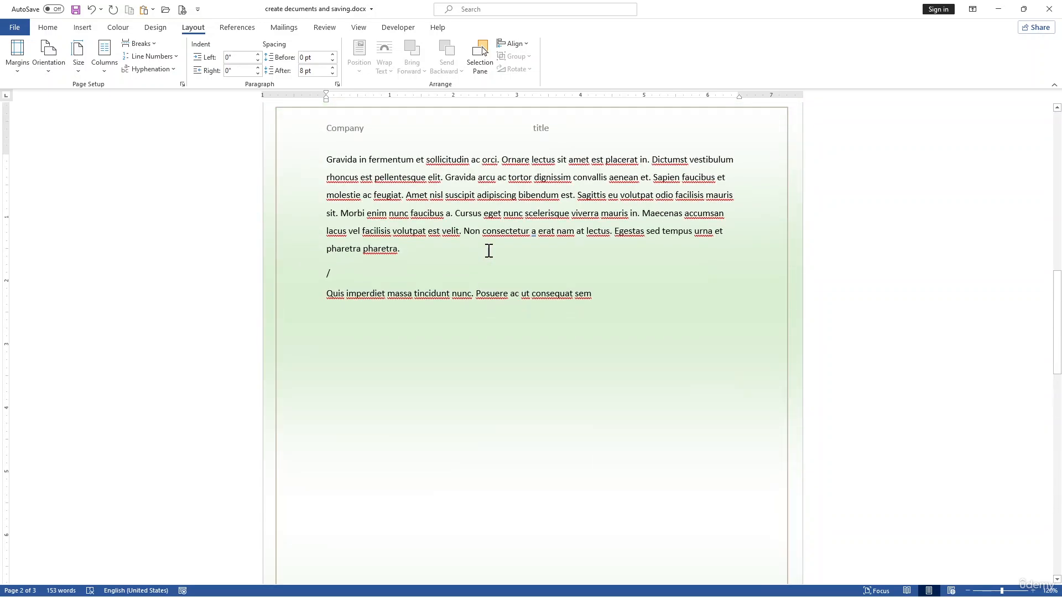
scroll(487, 252, up, 12)
scroll(487, 263, down, 14)
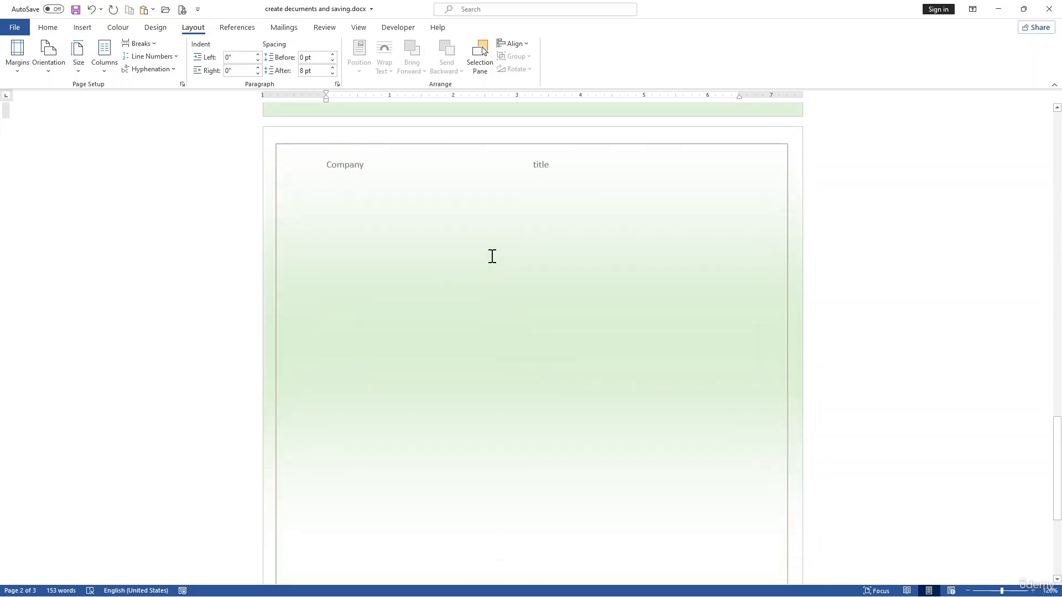
Add a slash in front of "Gravida" at the start of page 2 and go back to page 1.
text(*)
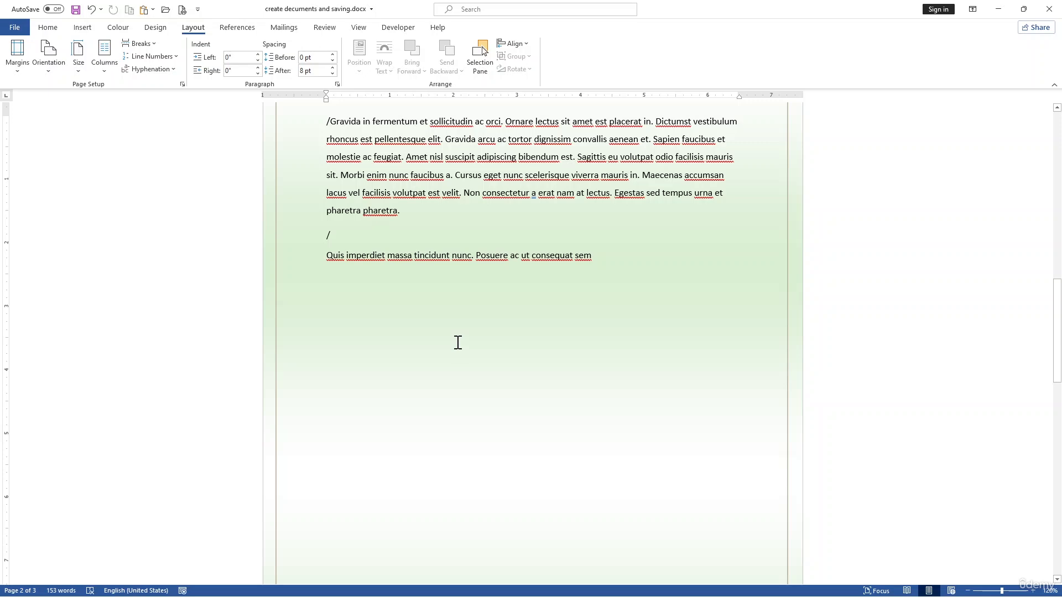
scroll(461, 347, up, 6)
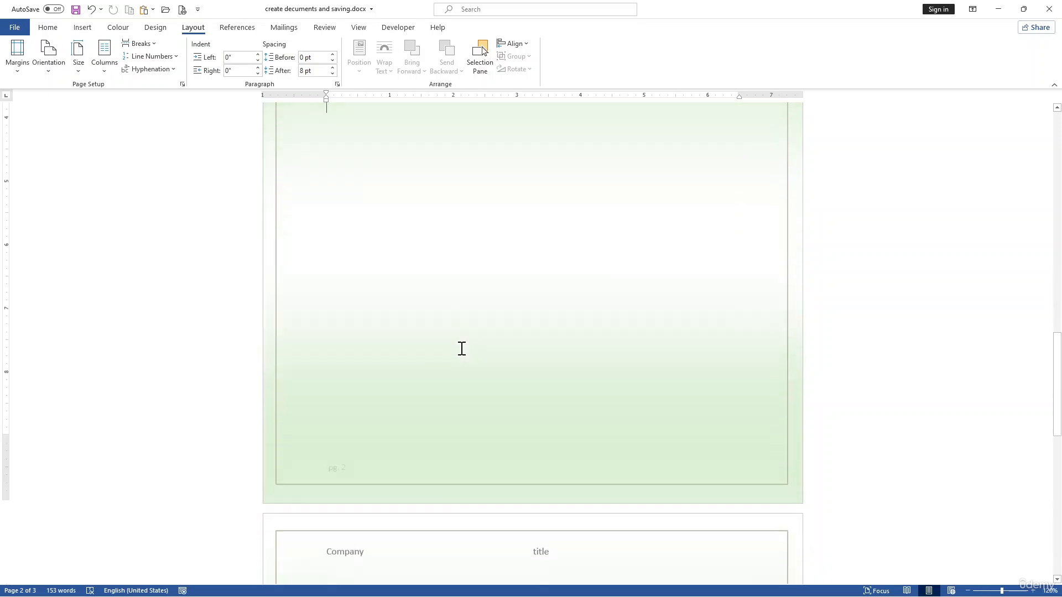
scroll(460, 347, up, 8)
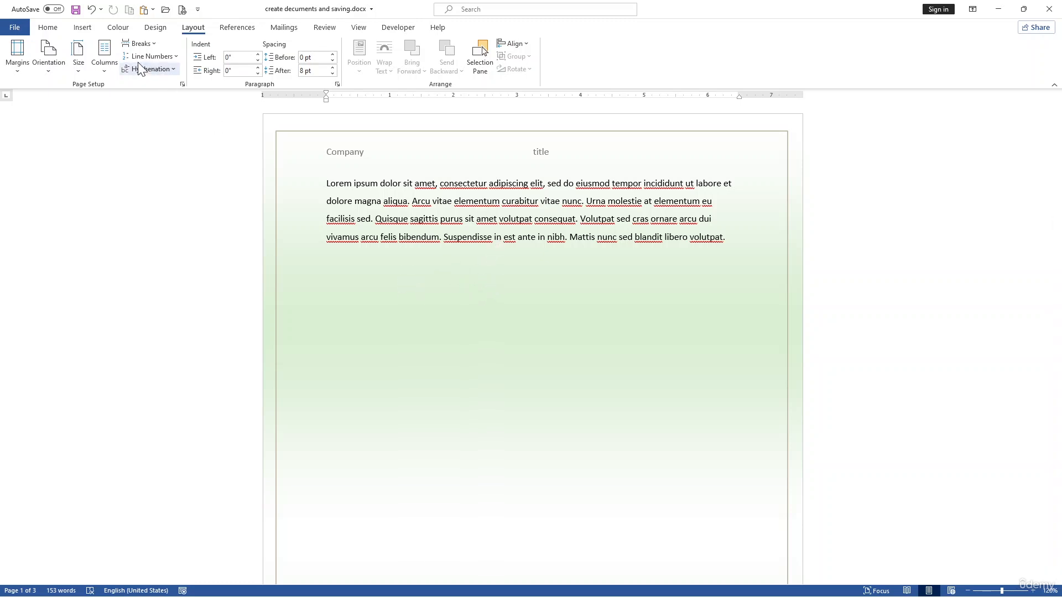
Insert the stopwatch stock image on page 3 and shrink it to about 5.4" high by 3.6" wide.
click(84, 29)
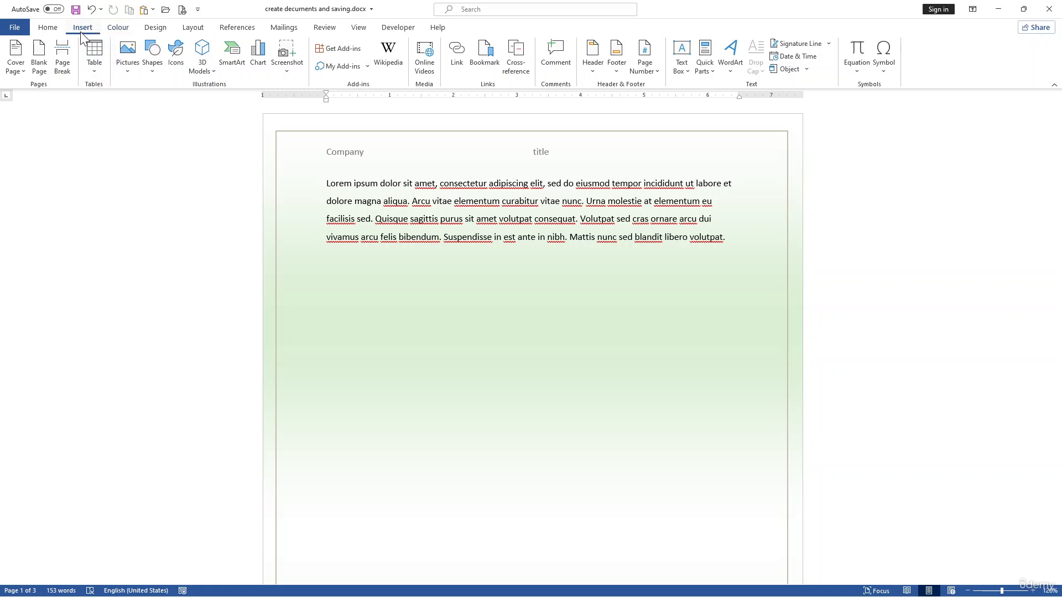
click(134, 70)
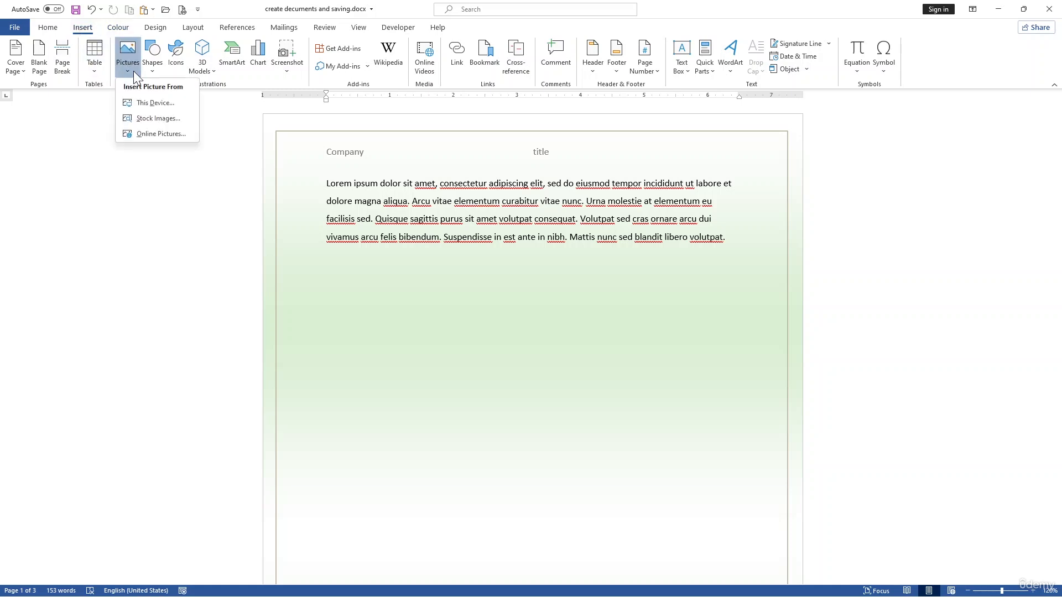
click(155, 121)
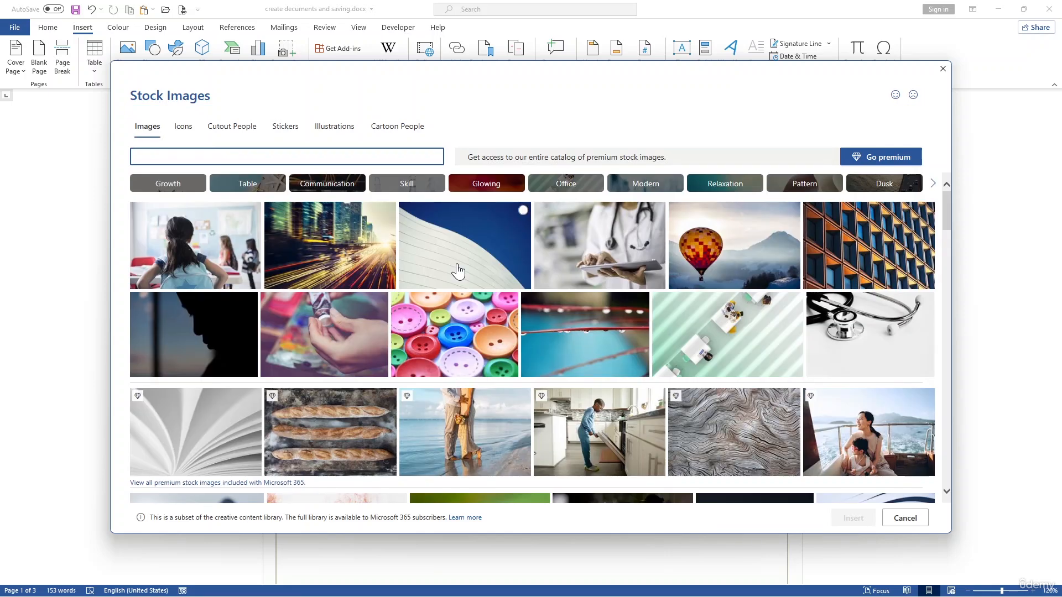
scroll(509, 287, down, 5)
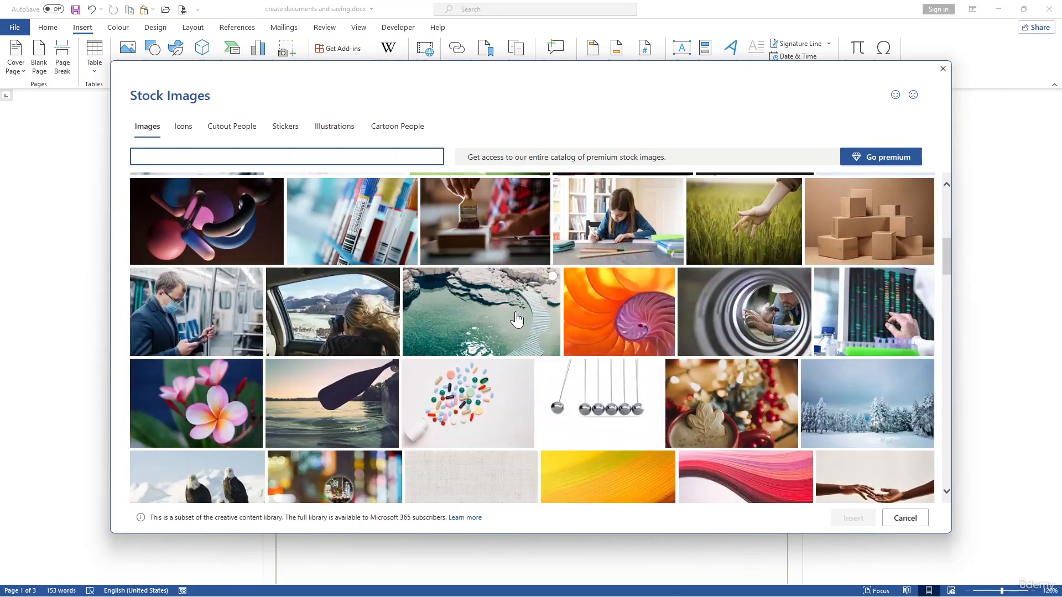
scroll(525, 276, down, 5)
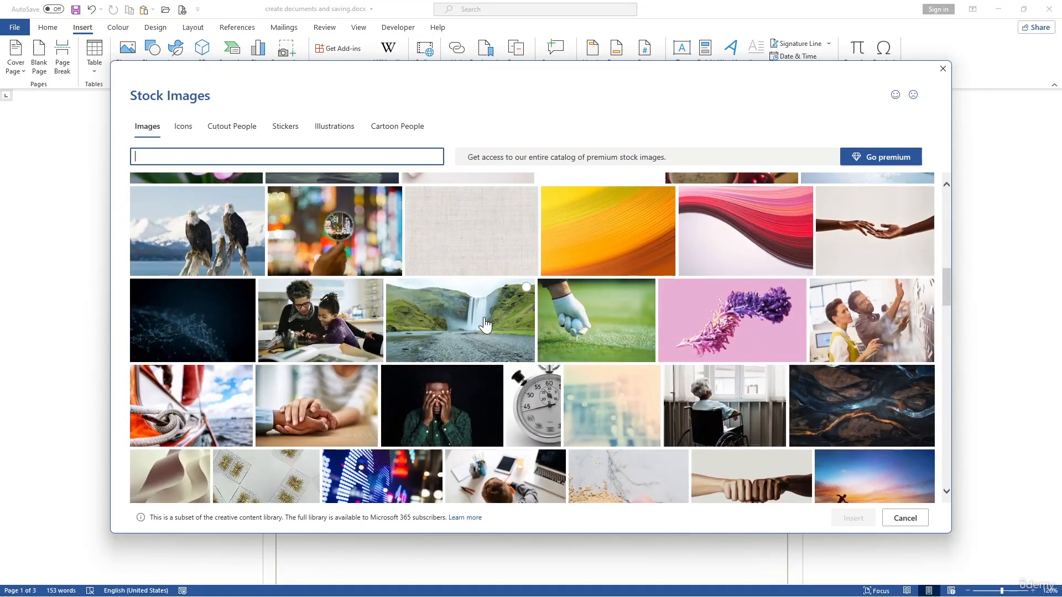
click(556, 394)
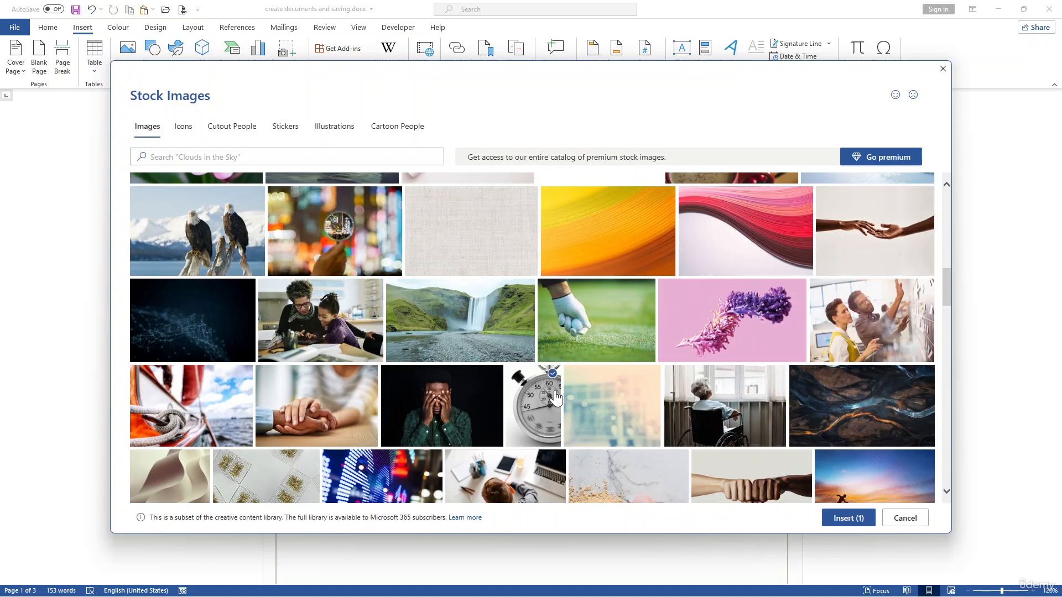
click(867, 516)
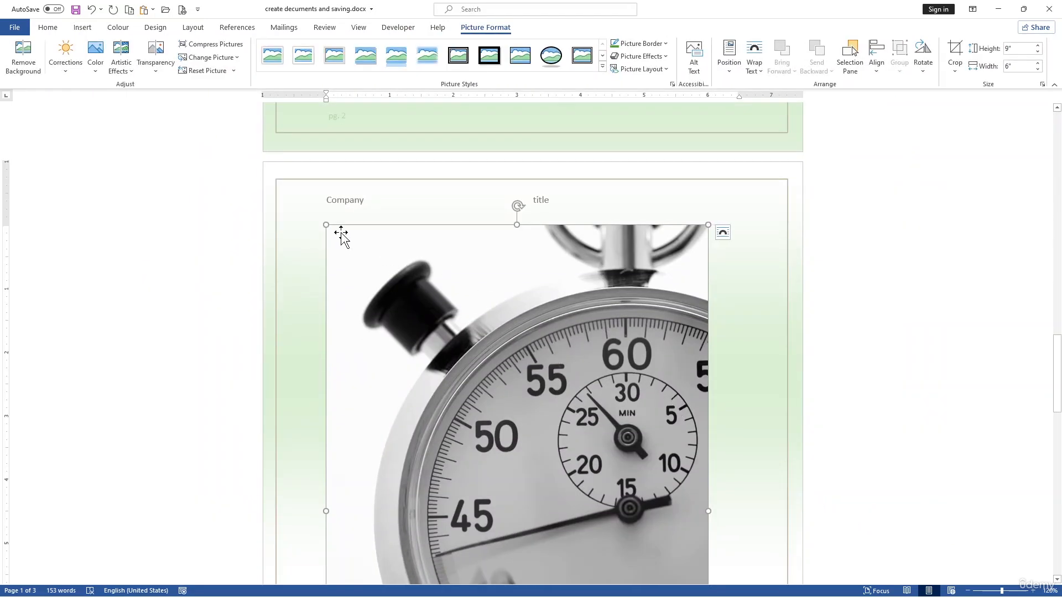
drag(327, 227, 480, 454)
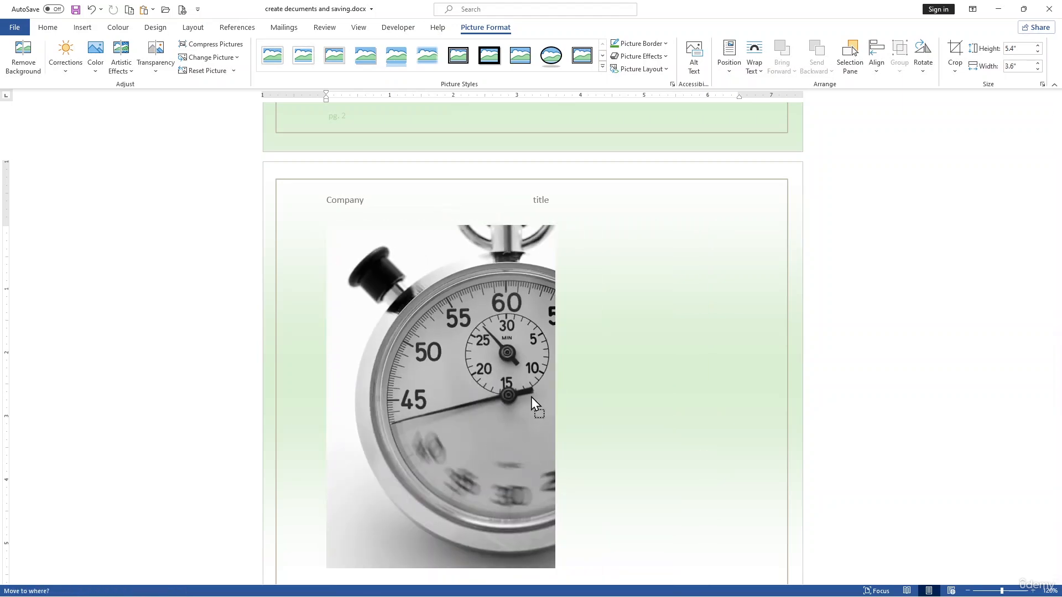
click(663, 373)
Start a new line below the last paragraph on page 2 and insert a 3-D Clustered Column chart there.
scroll(517, 323, up, 10)
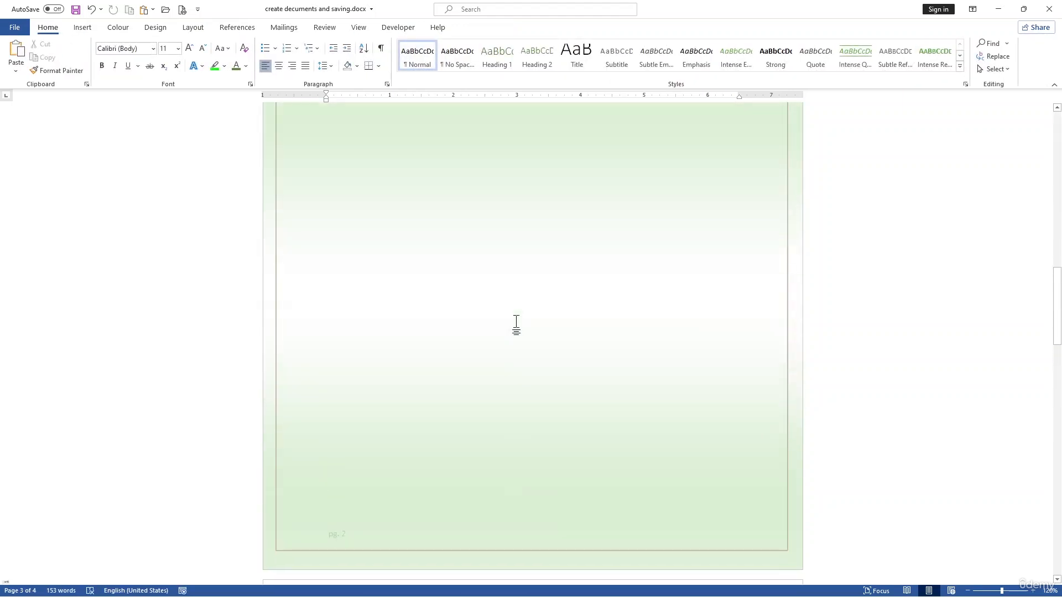
scroll(519, 322, up, 1)
click(608, 421)
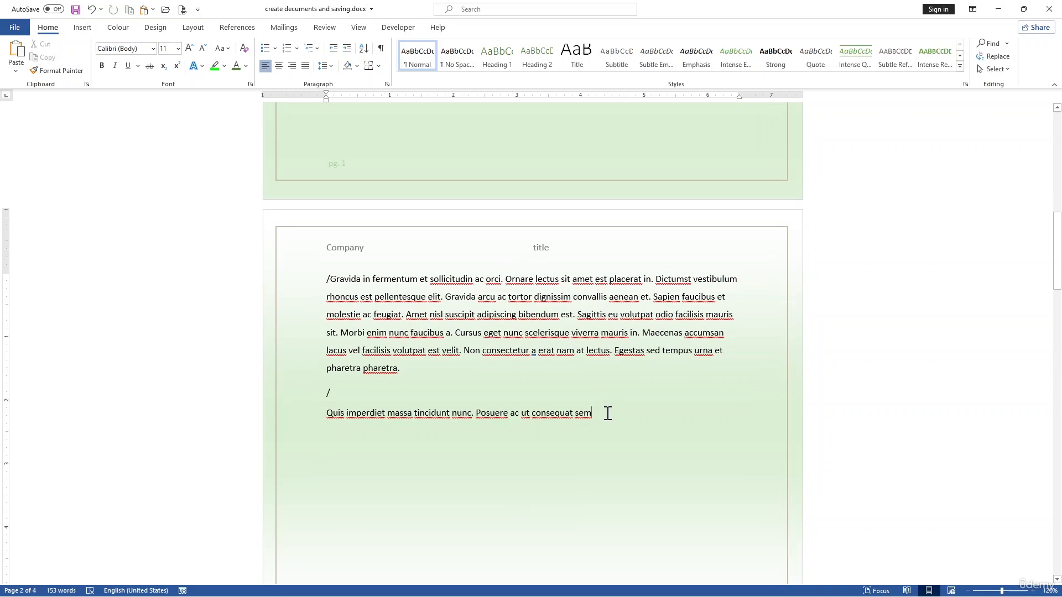
key(Return)
click(88, 32)
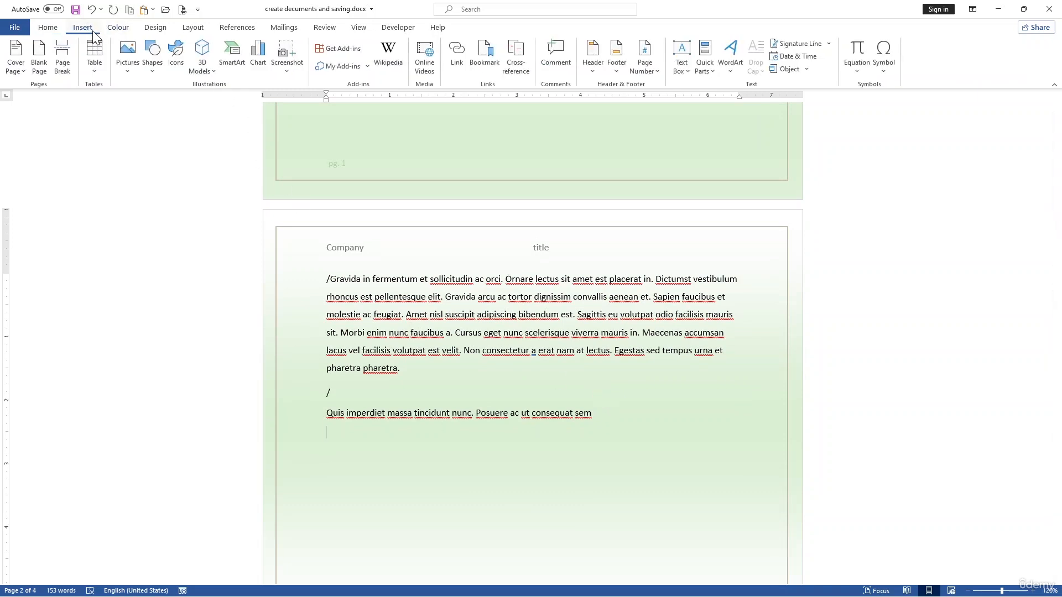
click(254, 64)
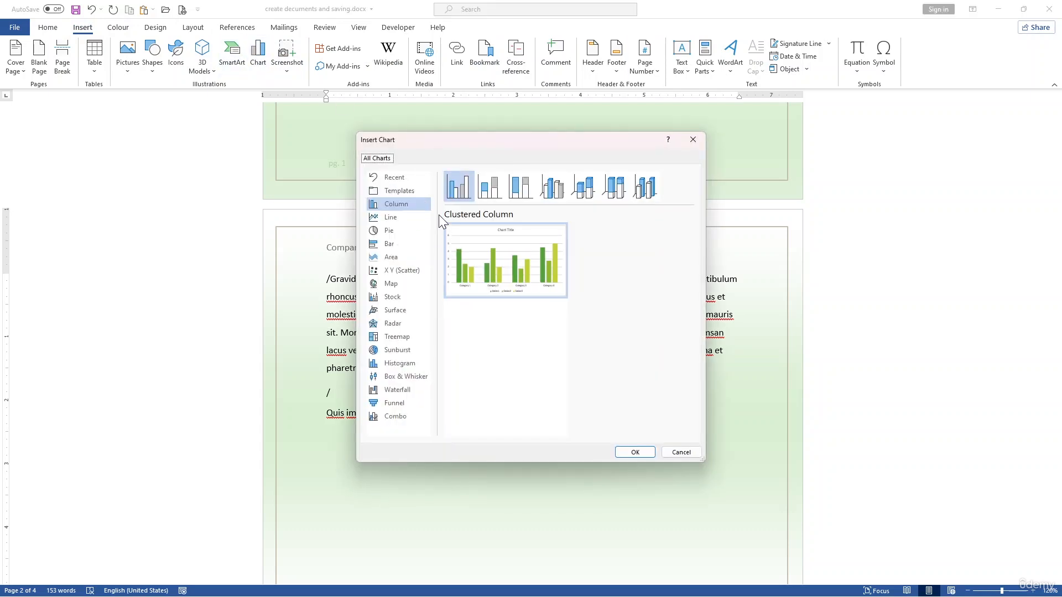
click(499, 191)
click(552, 188)
click(613, 191)
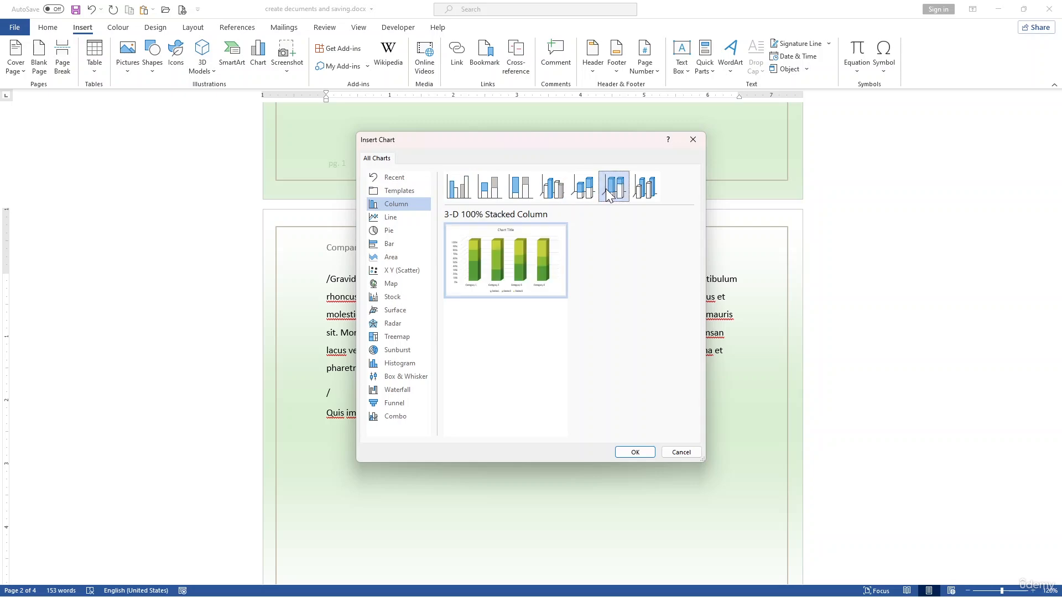
click(555, 193)
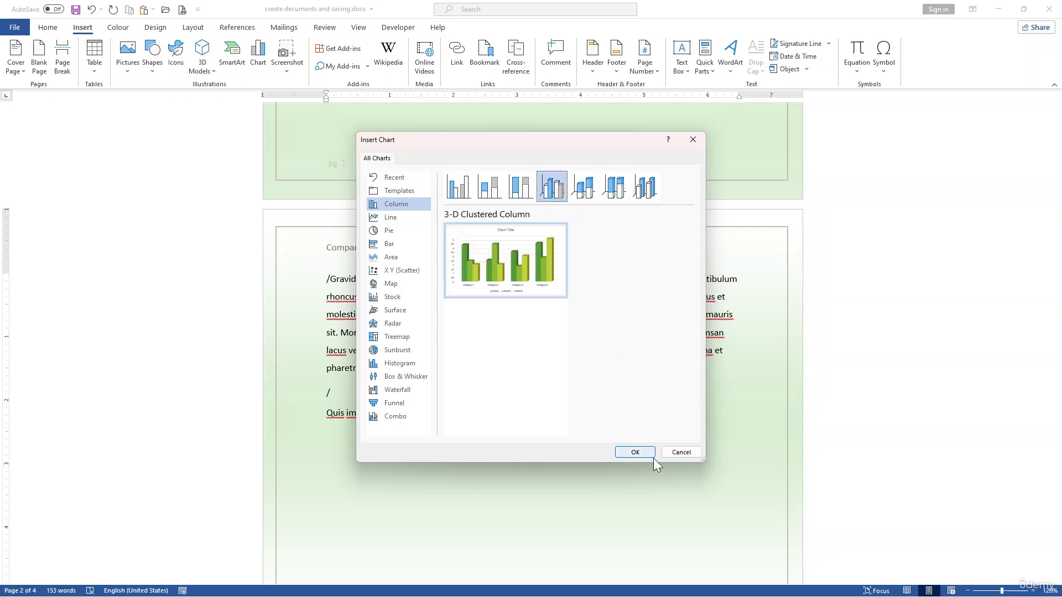
click(635, 452)
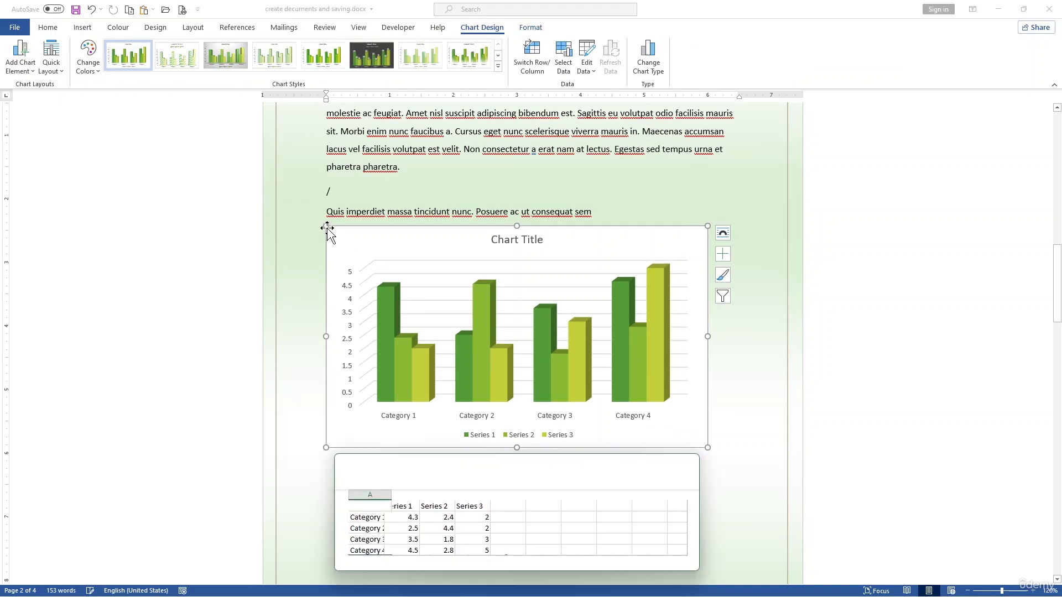
Make the column chart slightly smaller, keeping its upper-left corner in place.
click(372, 256)
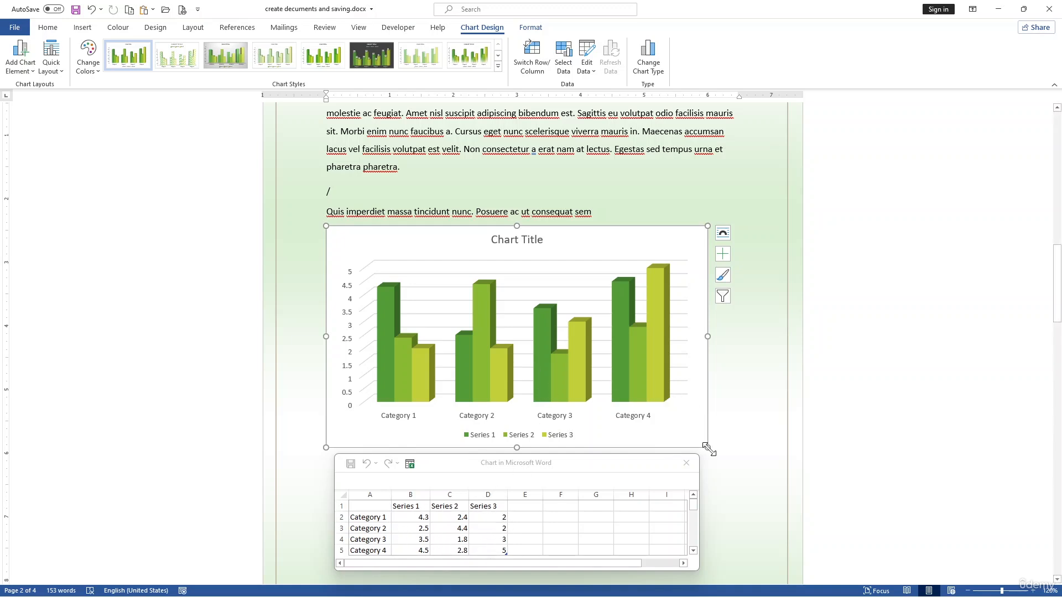
drag(708, 448, 687, 438)
click(729, 363)
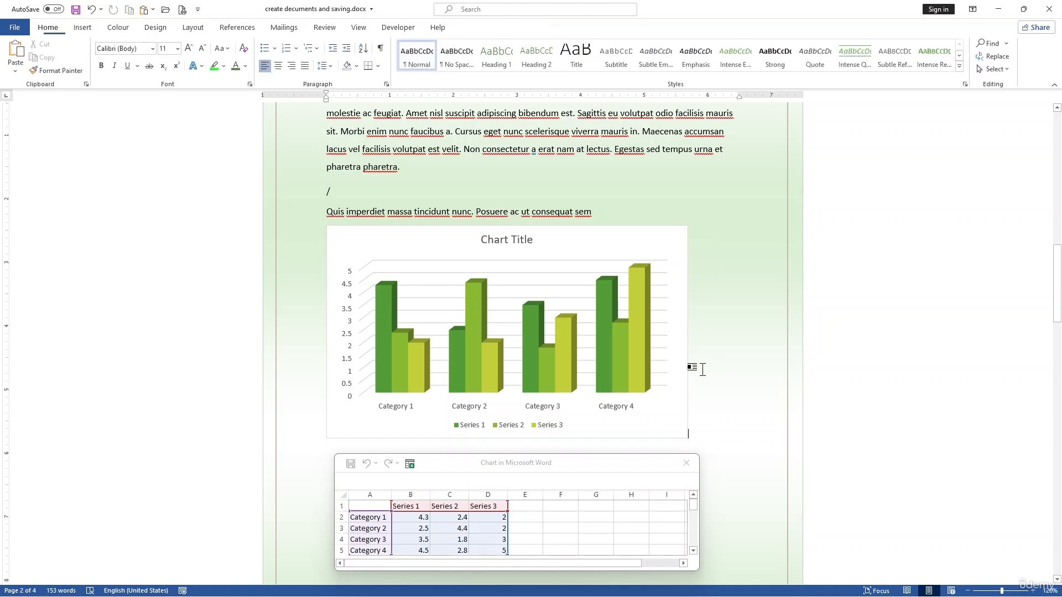
click(676, 372)
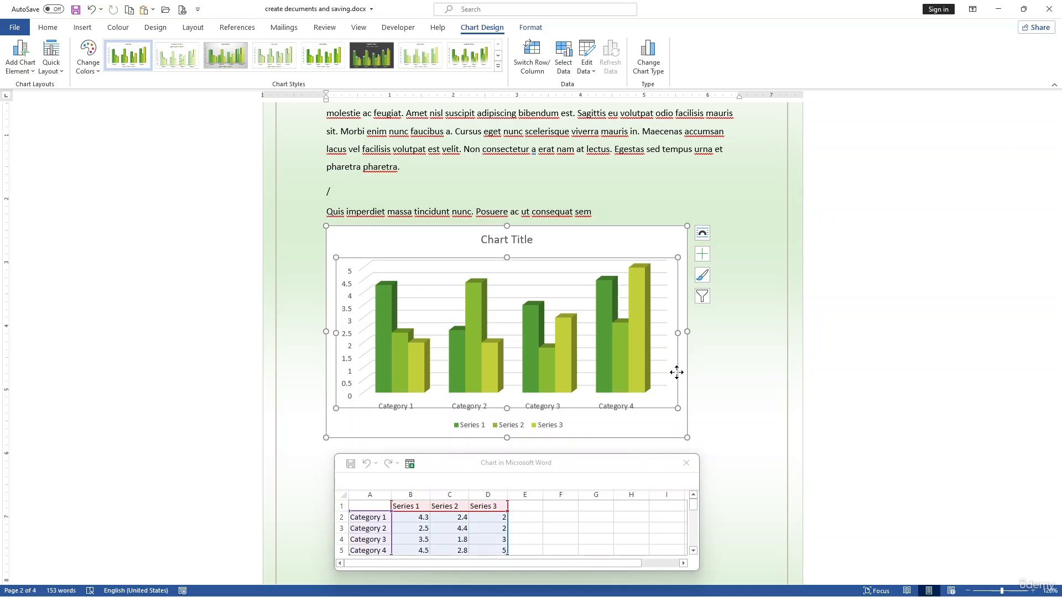
Close the chart's data sheet, return to the chart on page 2 and deselect it.
scroll(677, 374, down, 12)
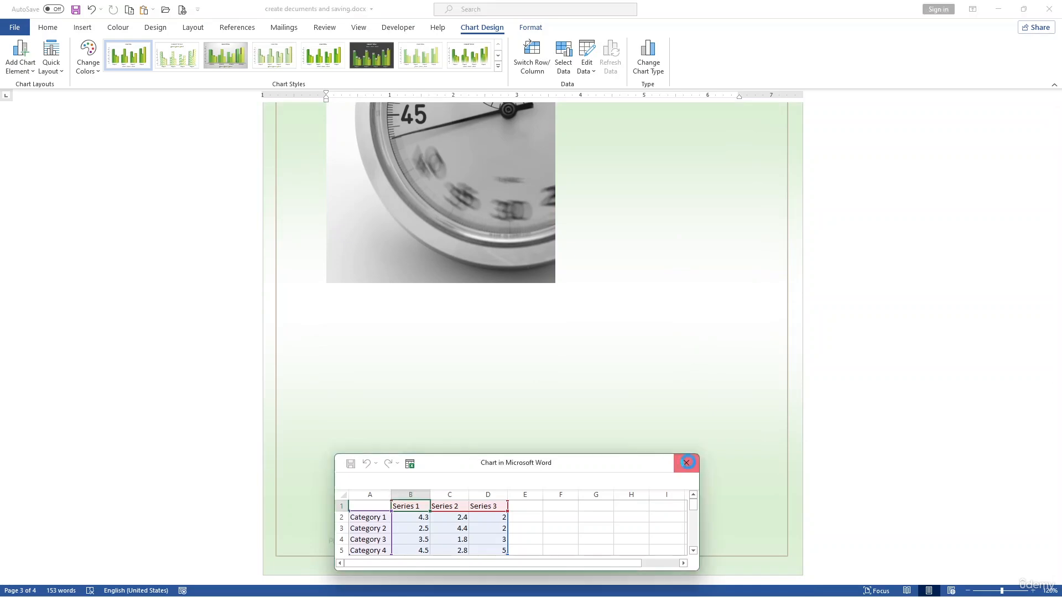
click(686, 463)
scroll(575, 360, up, 5)
scroll(573, 355, up, 12)
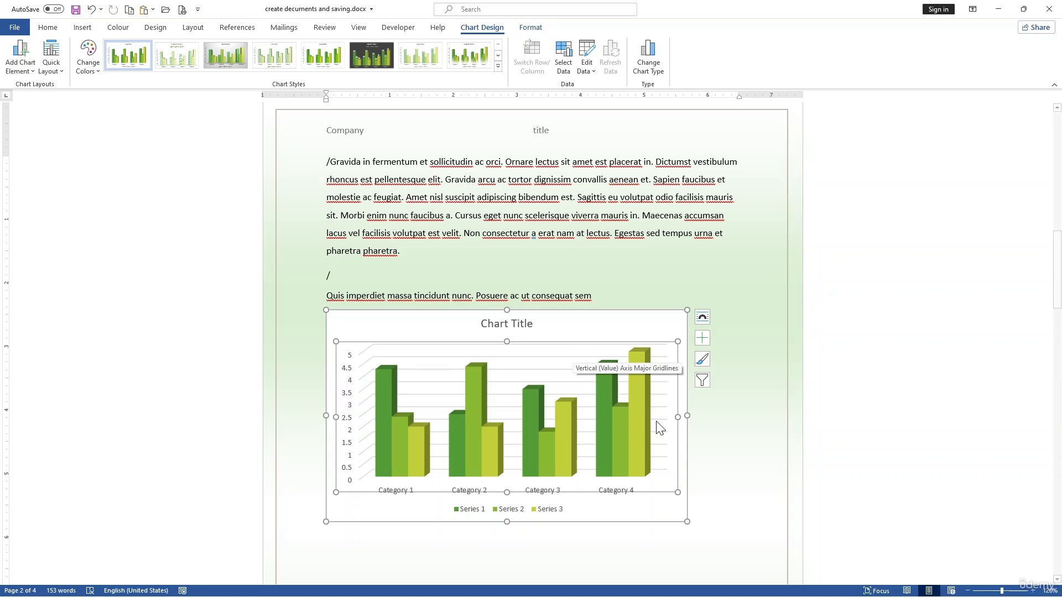
click(725, 451)
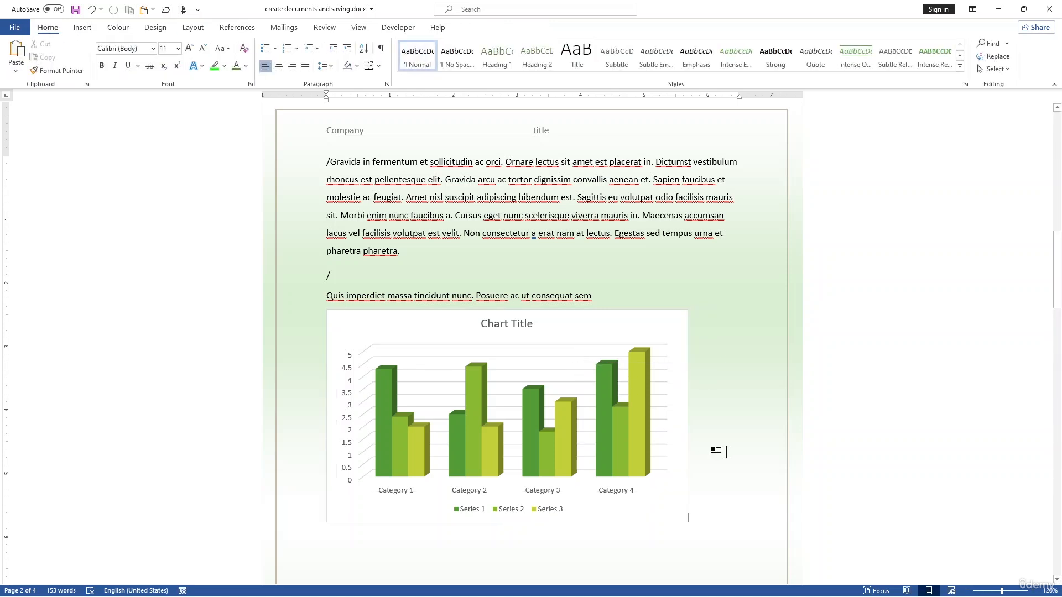